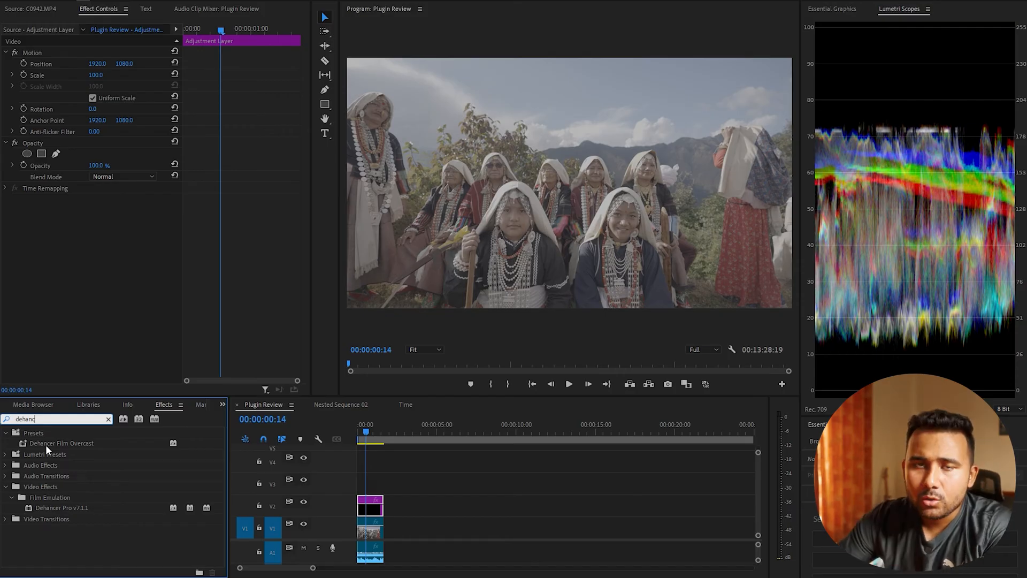
Step: Apply the Dehancer Pro v7.1.1 video effect to the adjustment layer on track V2
click(68, 510)
drag(67, 514, 370, 505)
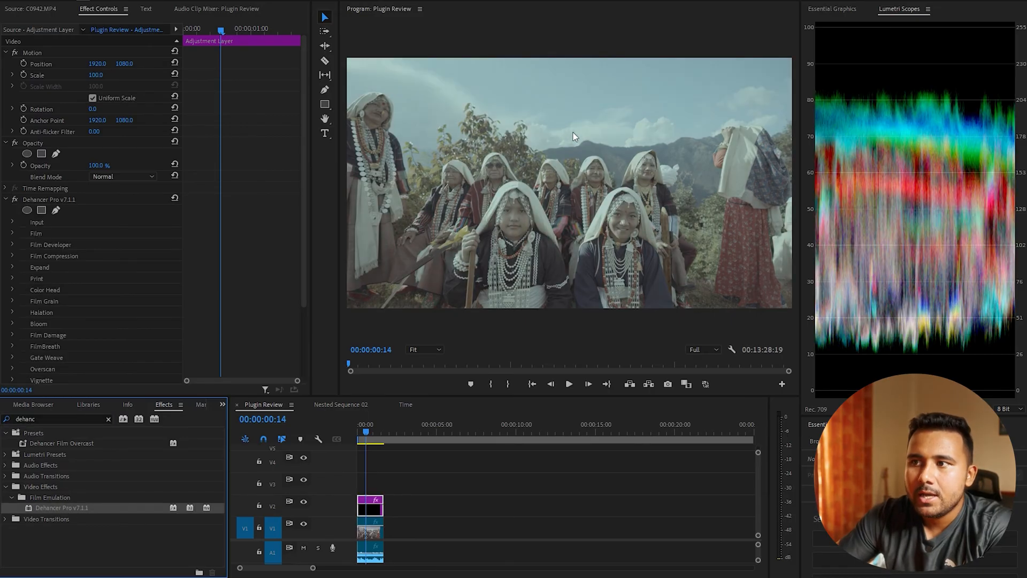
Step: Set Dehancer's input source to Choose Camera and the camera to Sony / Alpha 7S III / S-Log3 S-Gamut3.Cine
scroll(33, 309, down, 4)
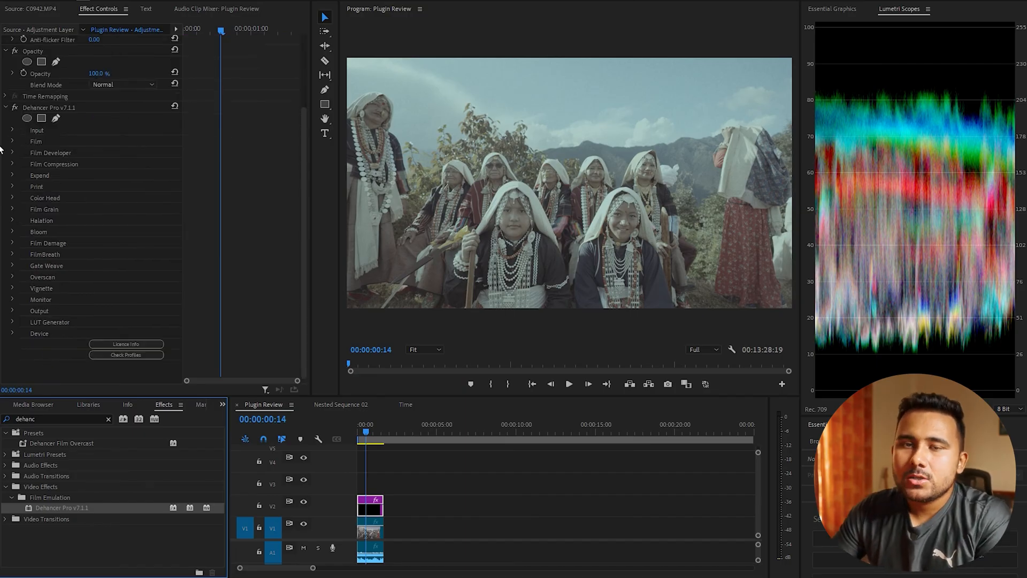
click(13, 131)
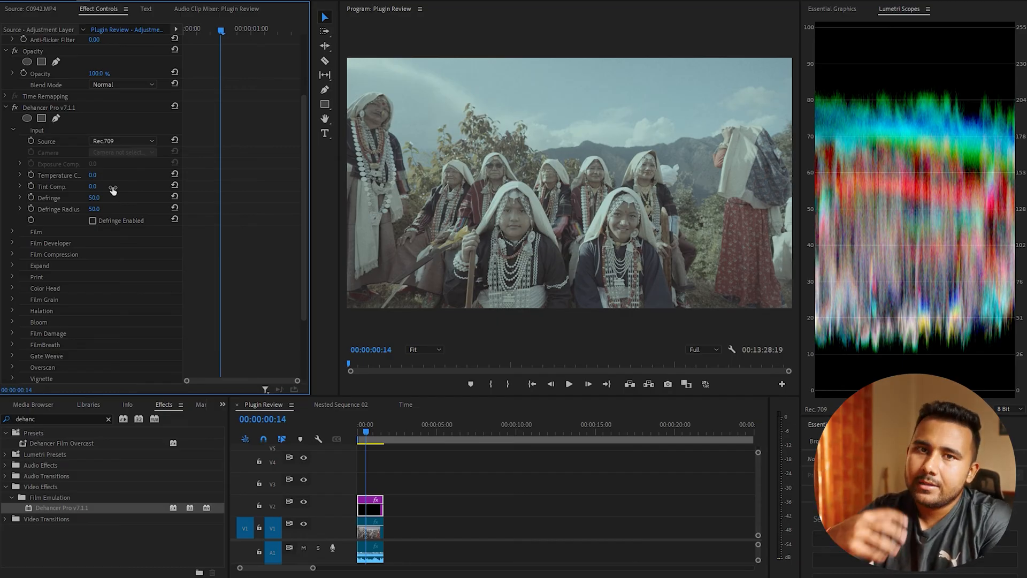
click(146, 140)
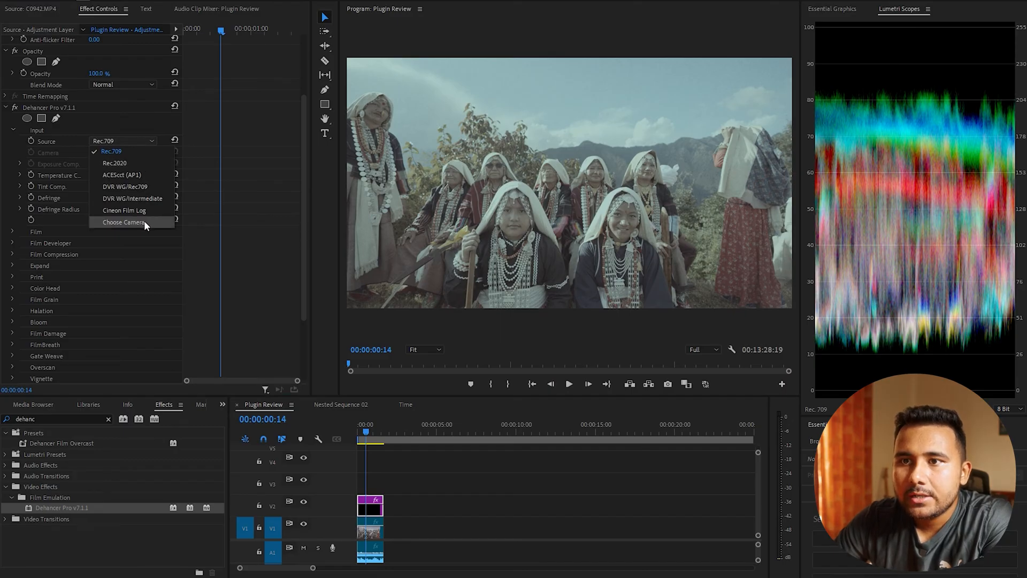
click(143, 221)
click(142, 153)
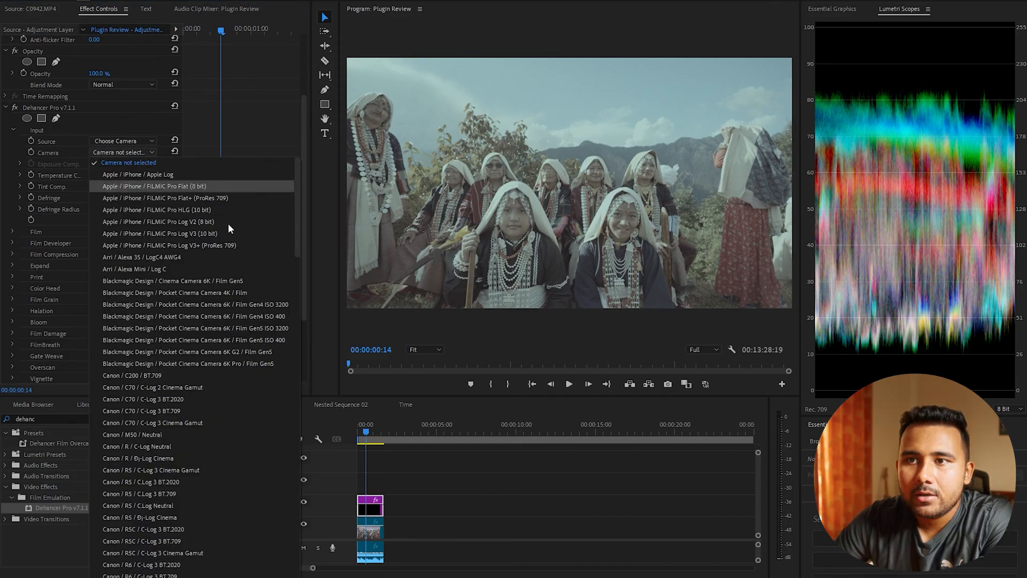
drag(298, 189, 307, 484)
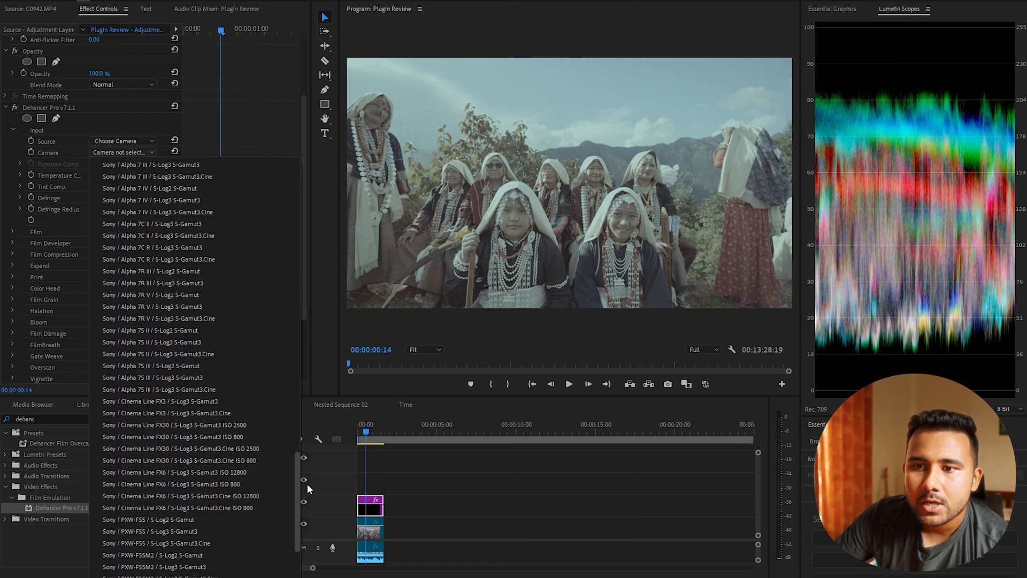
click(197, 390)
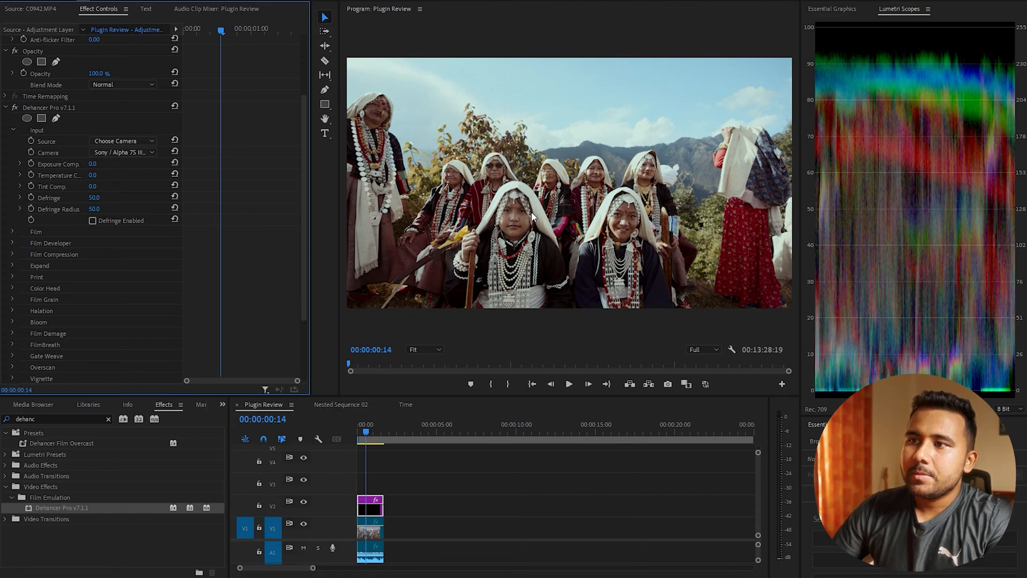
Step: Set Dehancer's input exposure compensation to 0.6 and tint compensation to 6.0
drag(92, 163, 115, 164)
drag(115, 164, 126, 164)
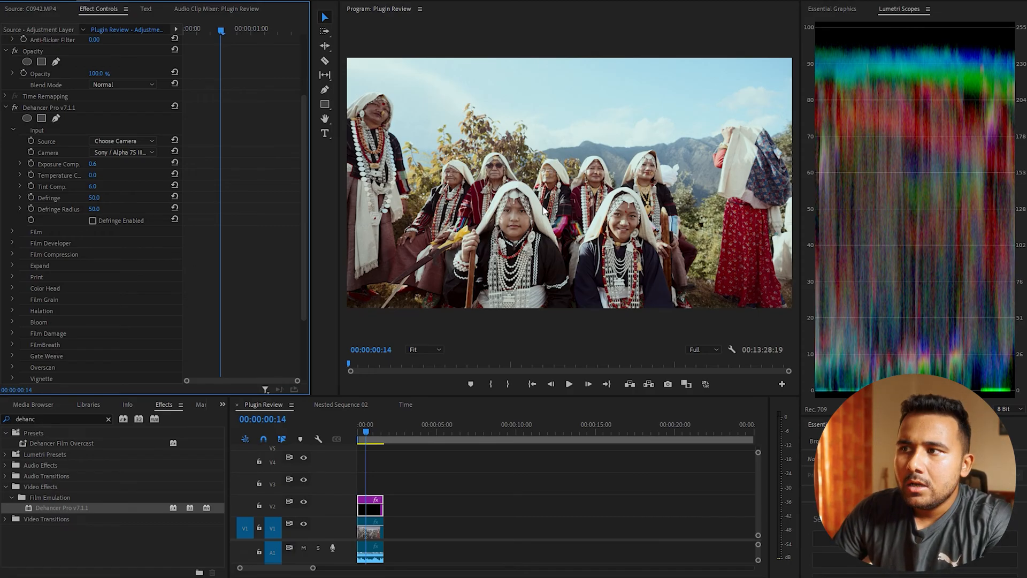
click(93, 222)
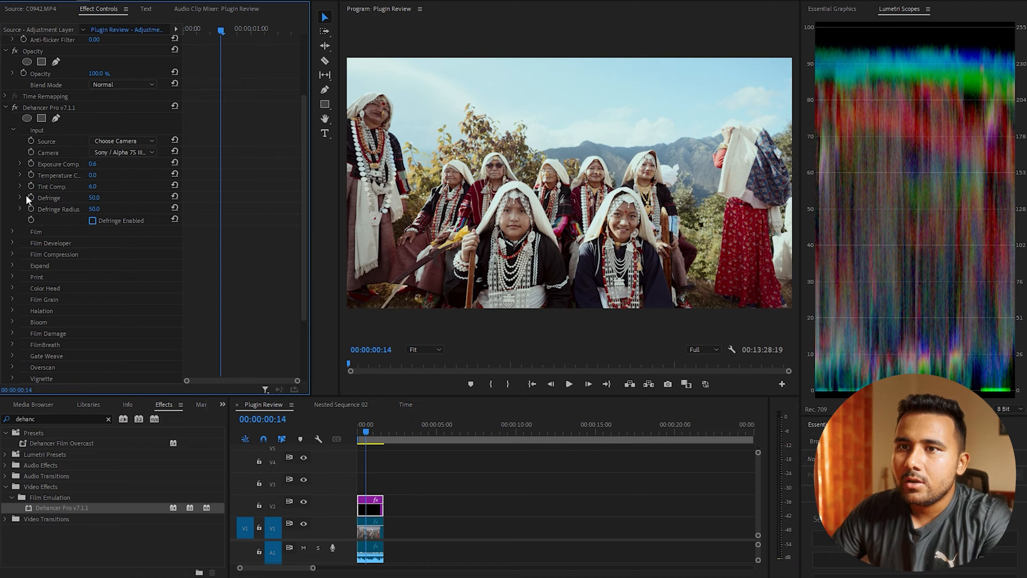
click(13, 130)
Step: Try the Cinestill 50D film profile on the adjustment layer's Dehancer effect
click(12, 141)
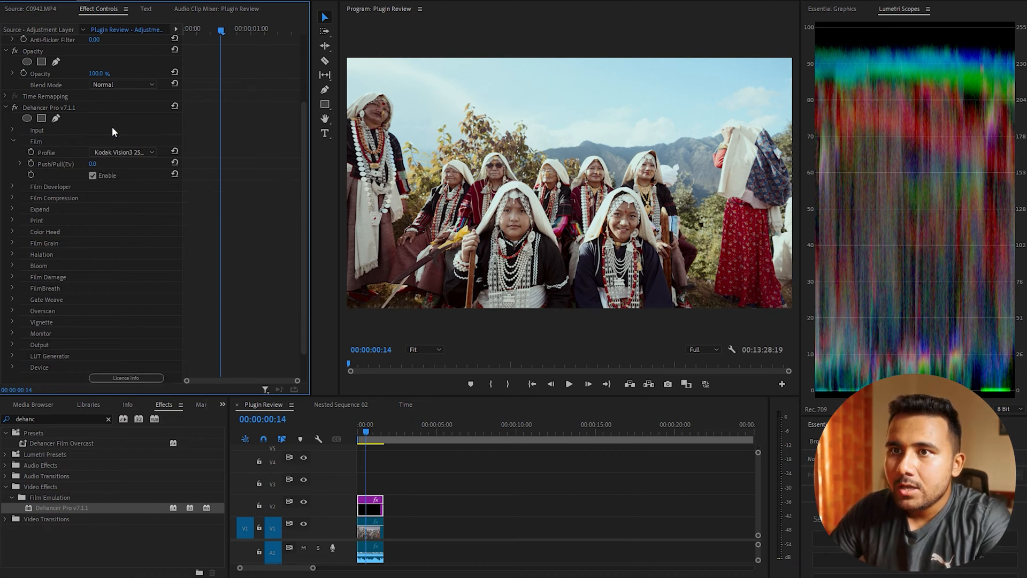
click(138, 152)
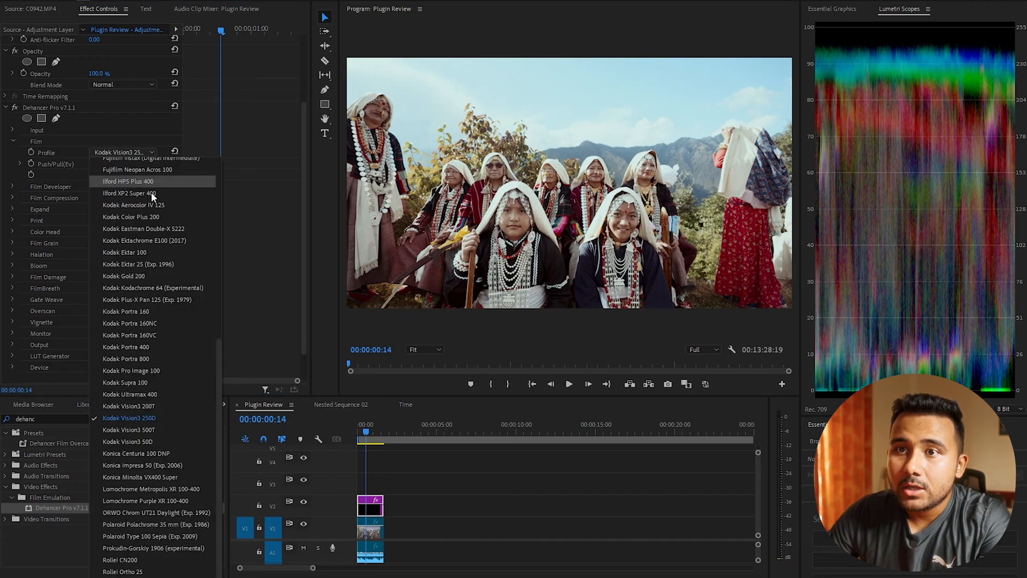
drag(219, 385, 203, 162)
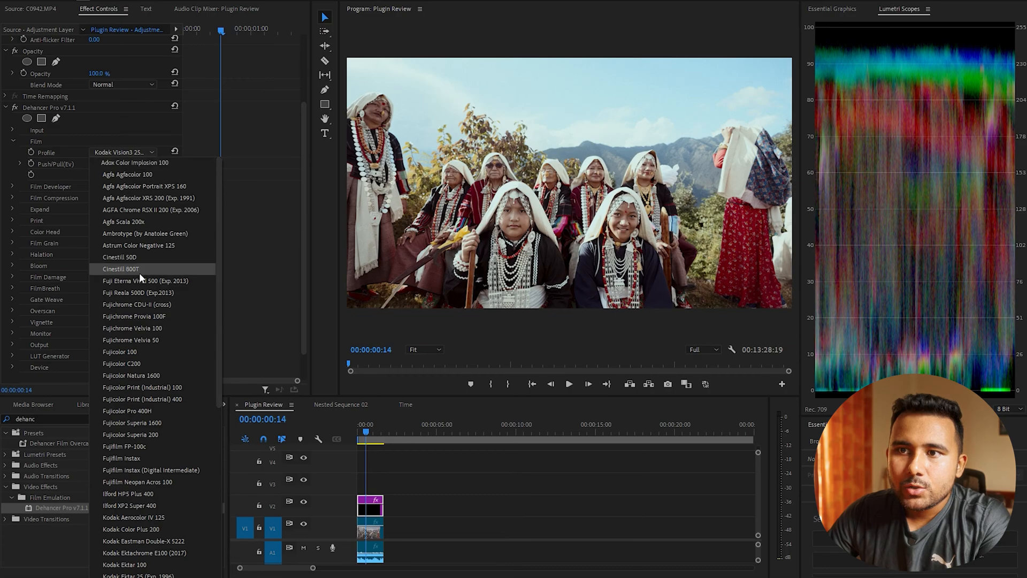
click(146, 257)
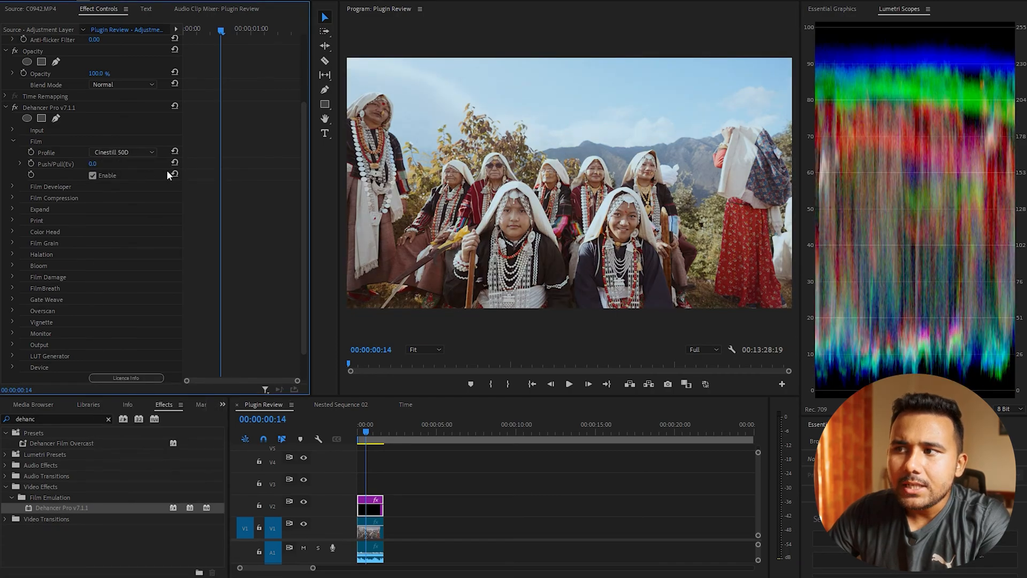
Step: Try the Fujifilm FP-100c film profile, followed by Fujifilm Instax
click(142, 153)
drag(217, 242, 220, 321)
scroll(157, 253, up, 1)
click(157, 253)
click(137, 152)
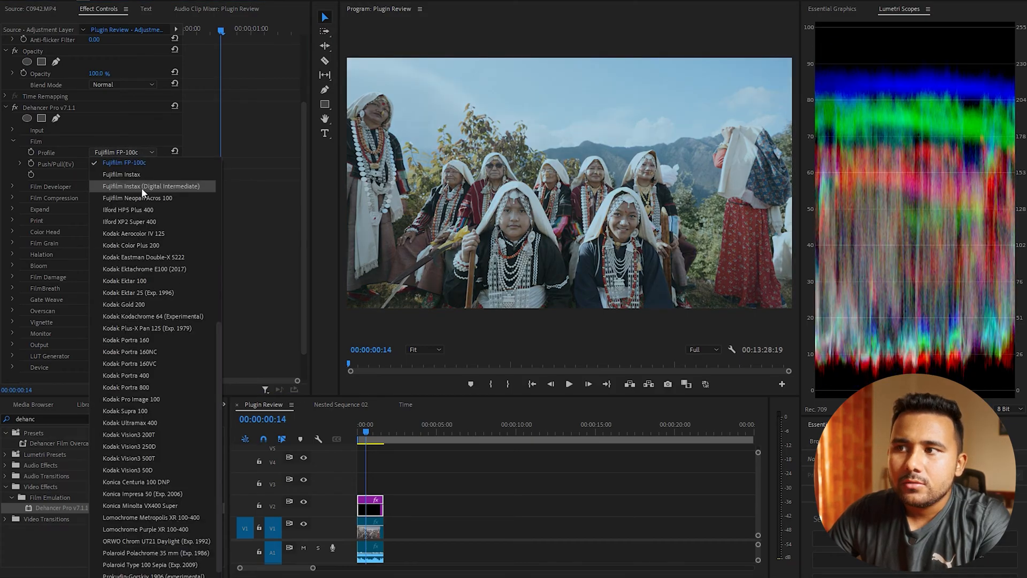
click(141, 187)
Step: Try film profiles from the start of the list, including Agfa Agfacolor XRS 200, Ambrotype (by Anatolee Green) and Astrum Color Negative 125
click(145, 152)
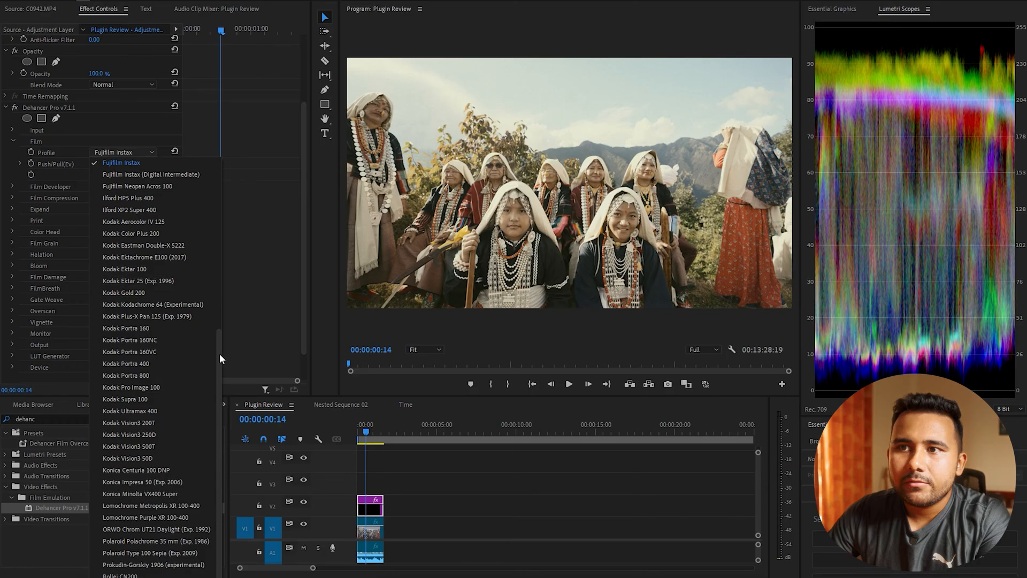
drag(219, 361, 221, 193)
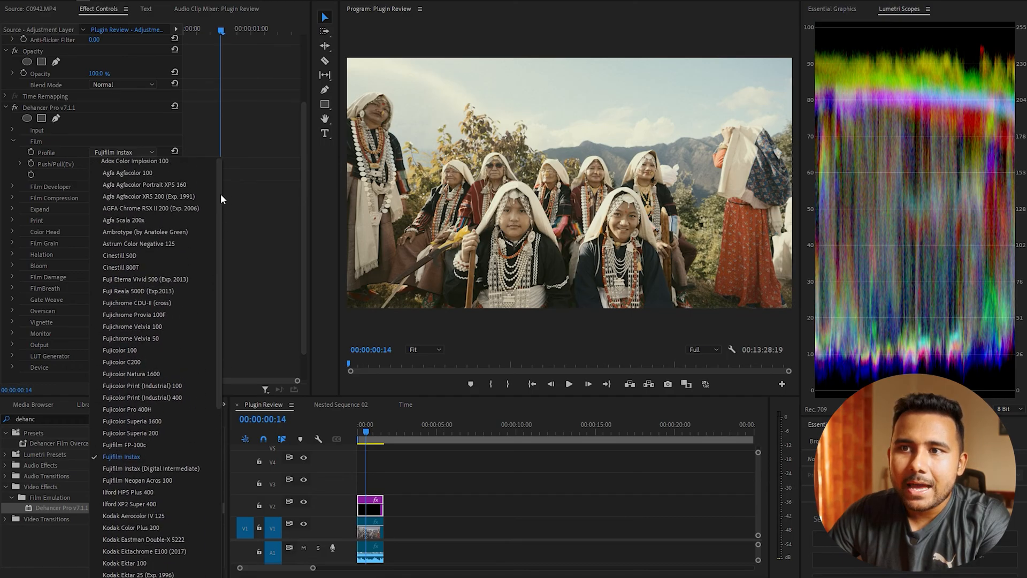
click(170, 198)
click(140, 154)
click(146, 177)
click(146, 167)
click(140, 174)
click(141, 152)
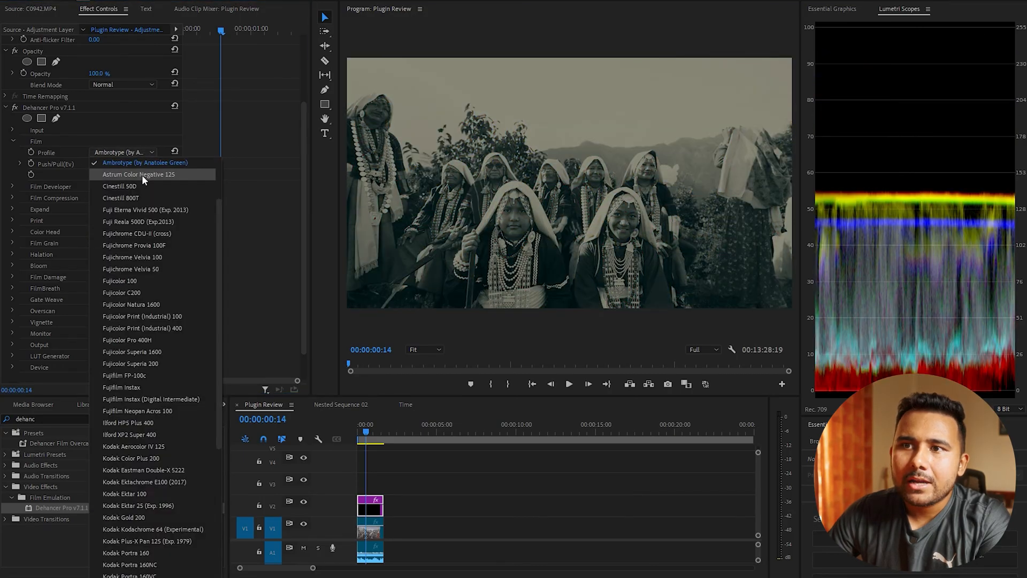
click(142, 175)
Step: Set Dehancer's film profile to Kodak Vision3 50D
click(146, 152)
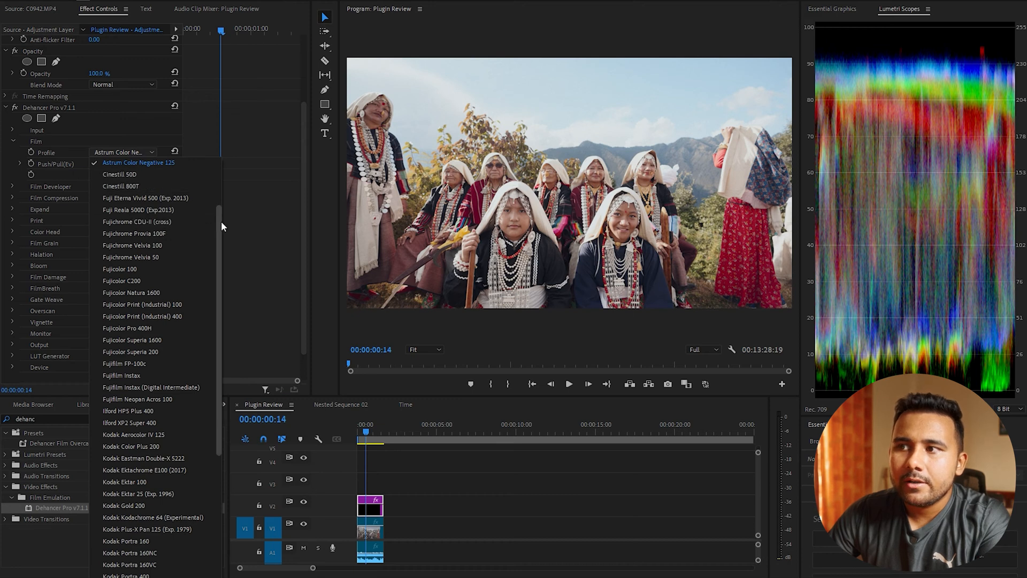
drag(220, 227, 222, 295)
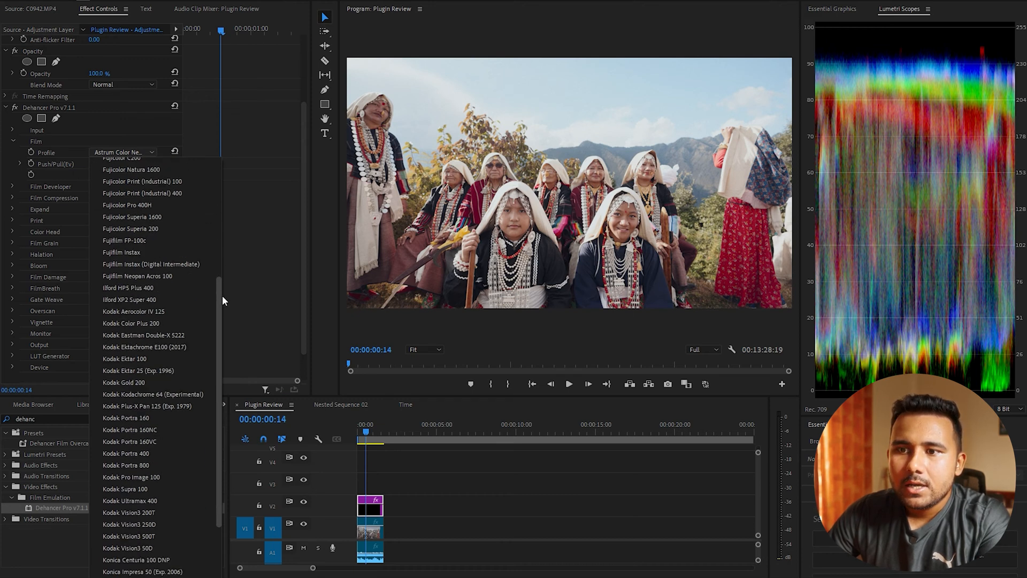
click(164, 548)
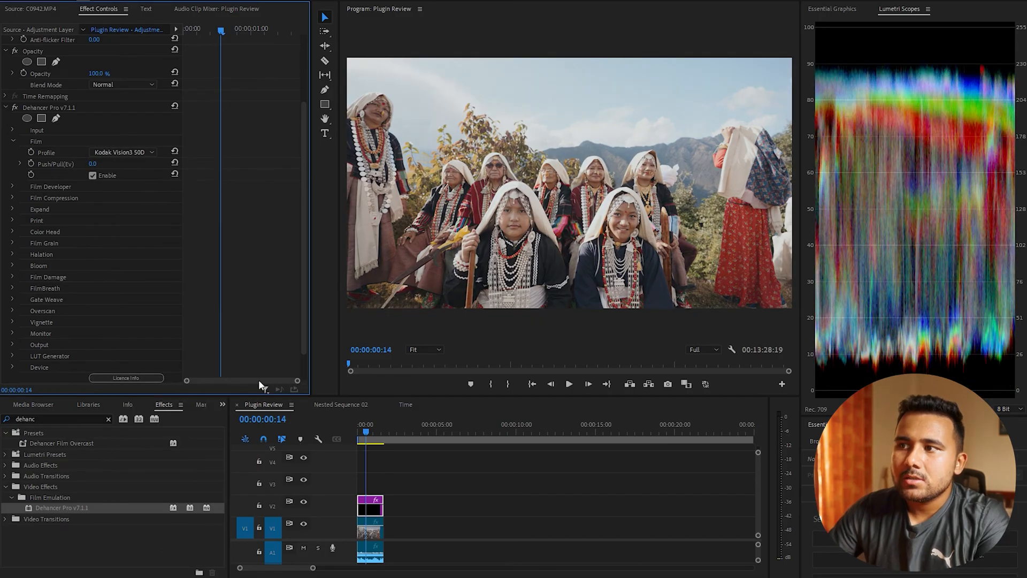
click(13, 141)
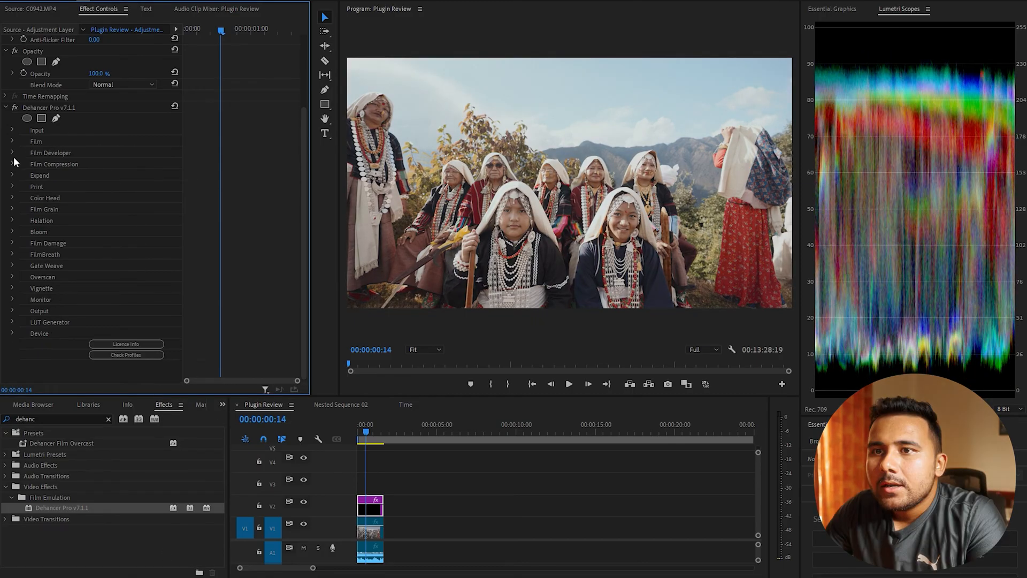
Step: Enable Film Developer and set its Contrast Boost to 26.0
click(11, 151)
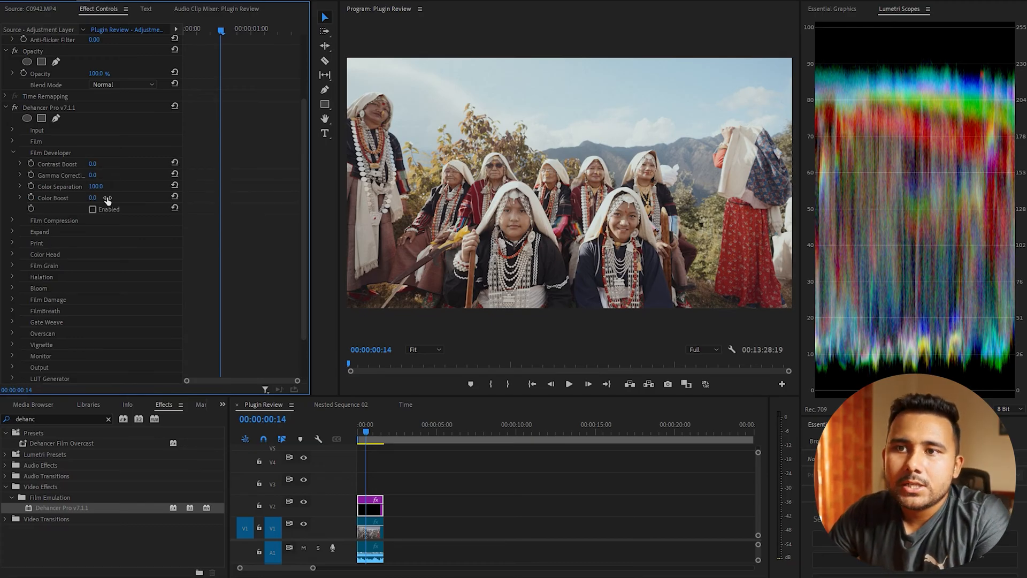
drag(92, 164, 58, 164)
click(92, 209)
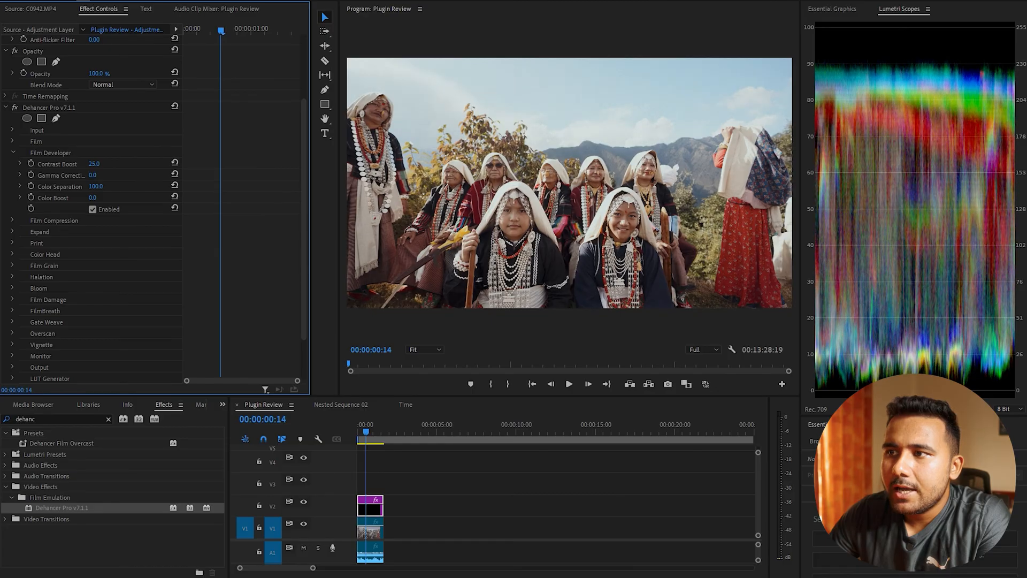
mouse_move(93, 164)
mouse_down()
mouse_move(81, 164)
mouse_move(112, 165)
mouse_up()
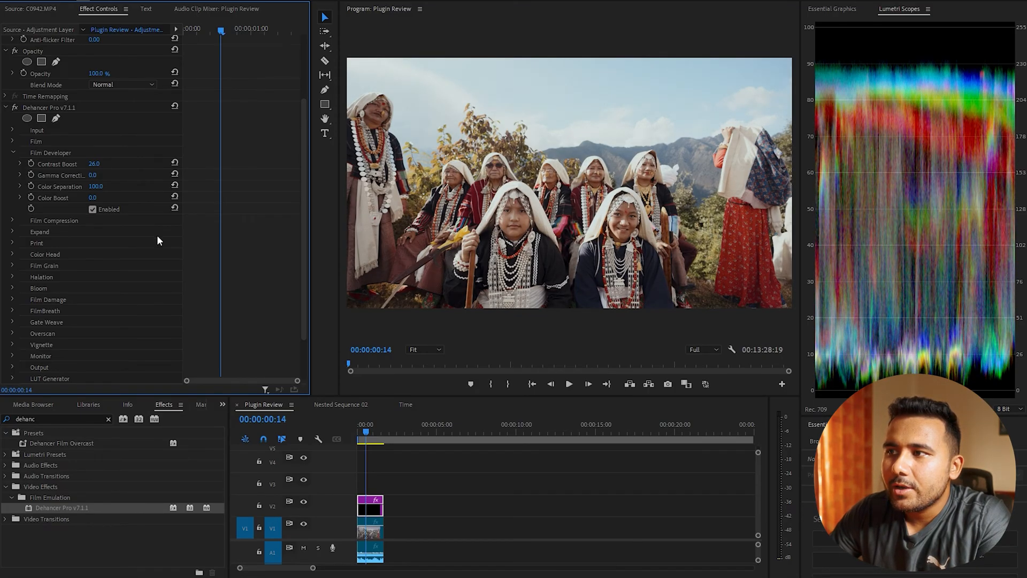
Step: Set Film Developer's Gamma Correction to -5.0, Color Separation to 57.0 and Color Boost to 26.0
drag(94, 175, 87, 175)
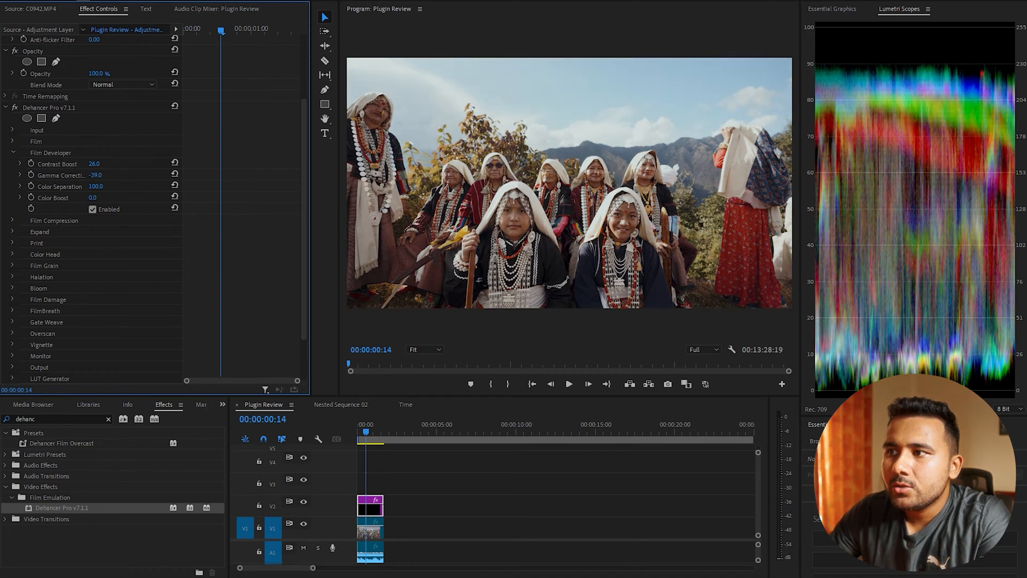
drag(86, 175, 92, 175)
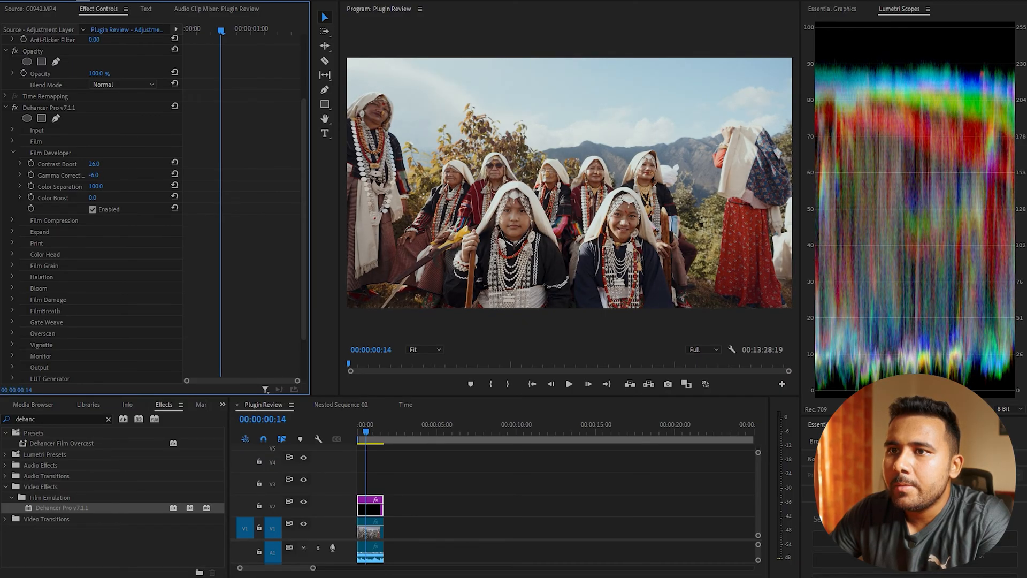
mouse_move(100, 186)
mouse_down()
mouse_move(88, 197)
mouse_move(103, 198)
mouse_up()
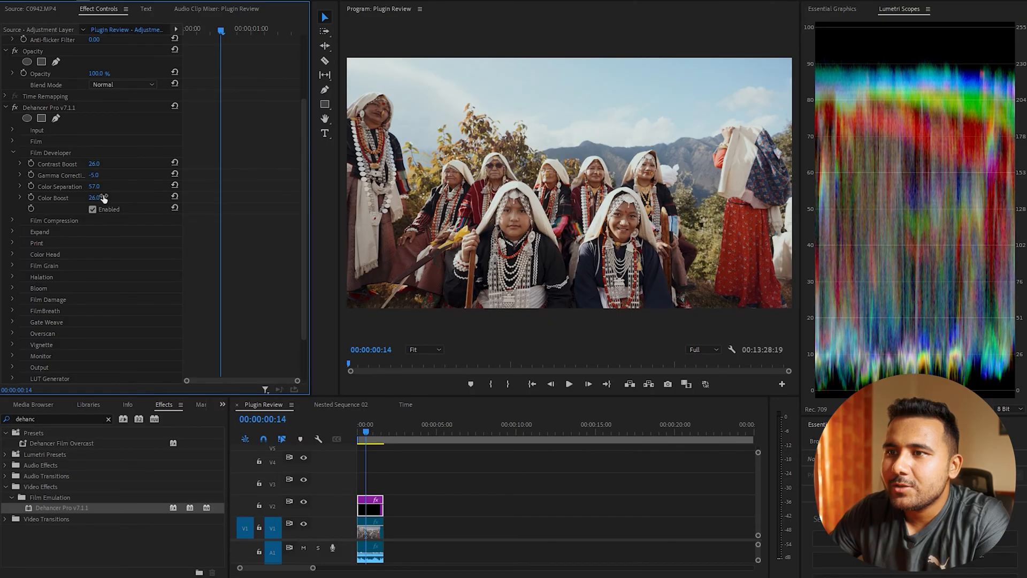
click(14, 153)
Step: Enable Film Compression with Impact 36.0, White Point 95.0, Tonal Range 61.0 and Color Density 38.0
click(10, 162)
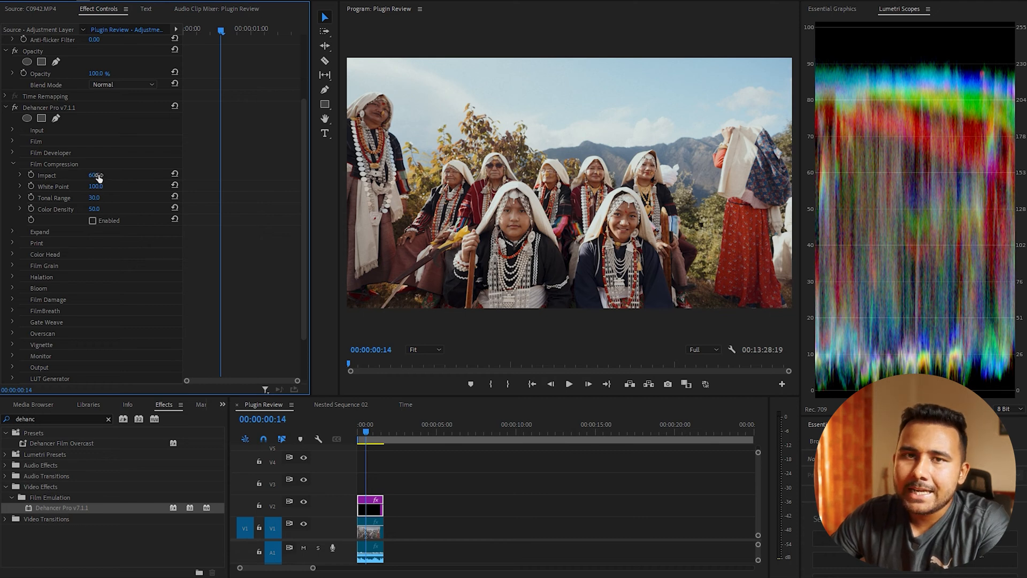
mouse_move(99, 178)
mouse_down()
mouse_move(139, 178)
mouse_move(90, 175)
mouse_move(101, 197)
mouse_up()
click(93, 220)
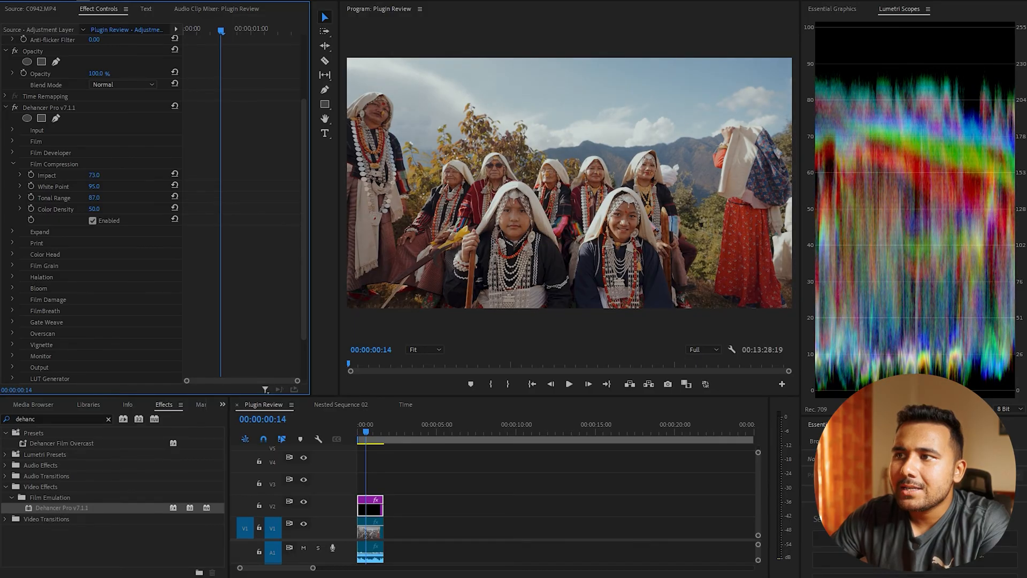
drag(100, 198, 101, 197)
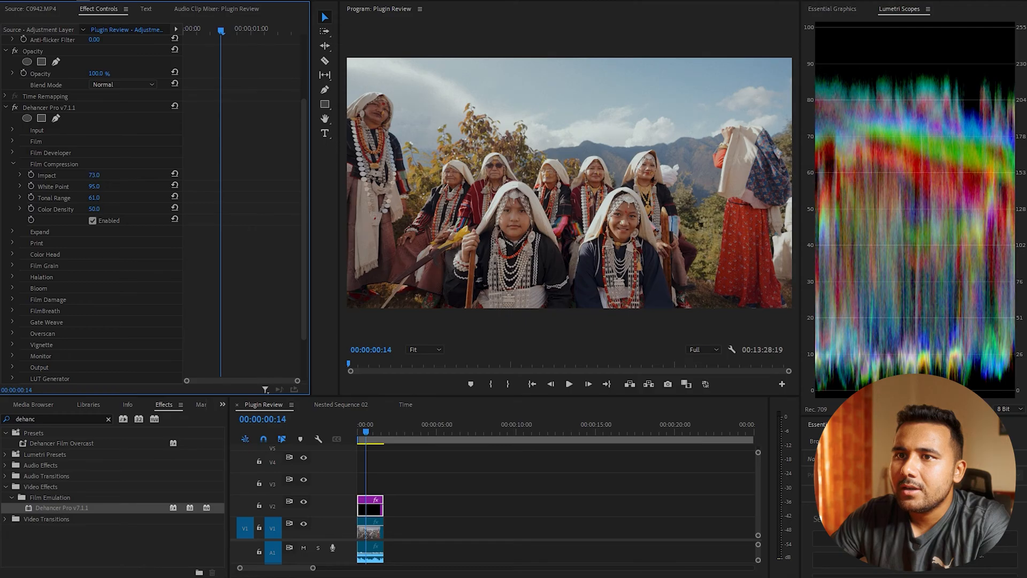
drag(94, 209, 104, 209)
drag(94, 175, 74, 175)
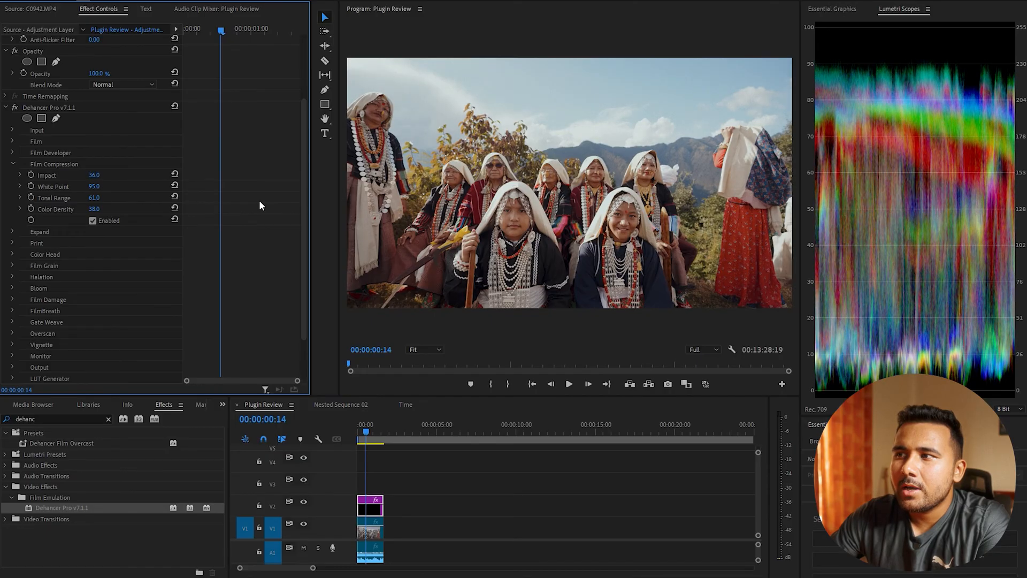
click(12, 164)
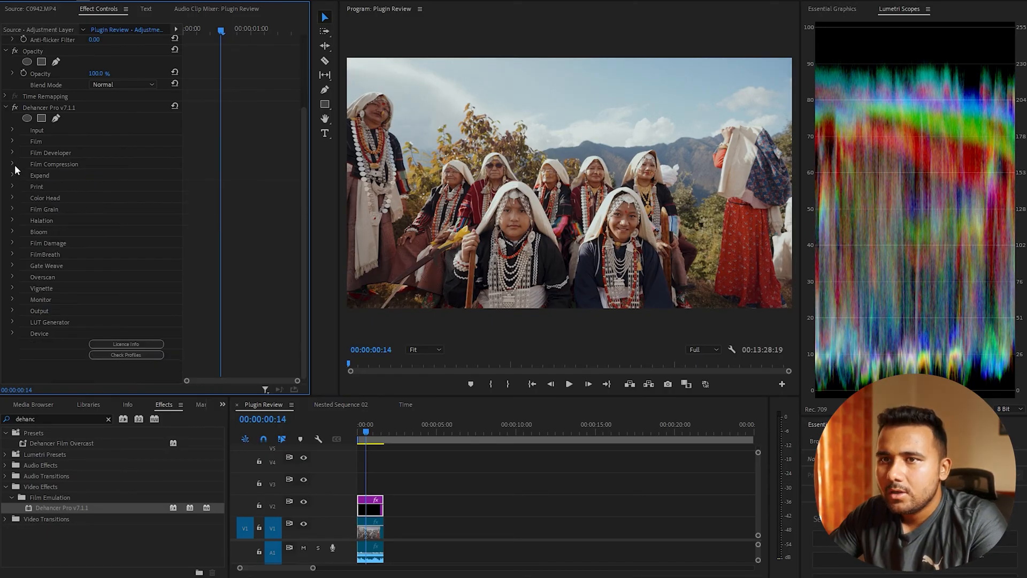
Step: Set the Expand section's Black Point to -5.0 and White Point to 89.0
click(13, 176)
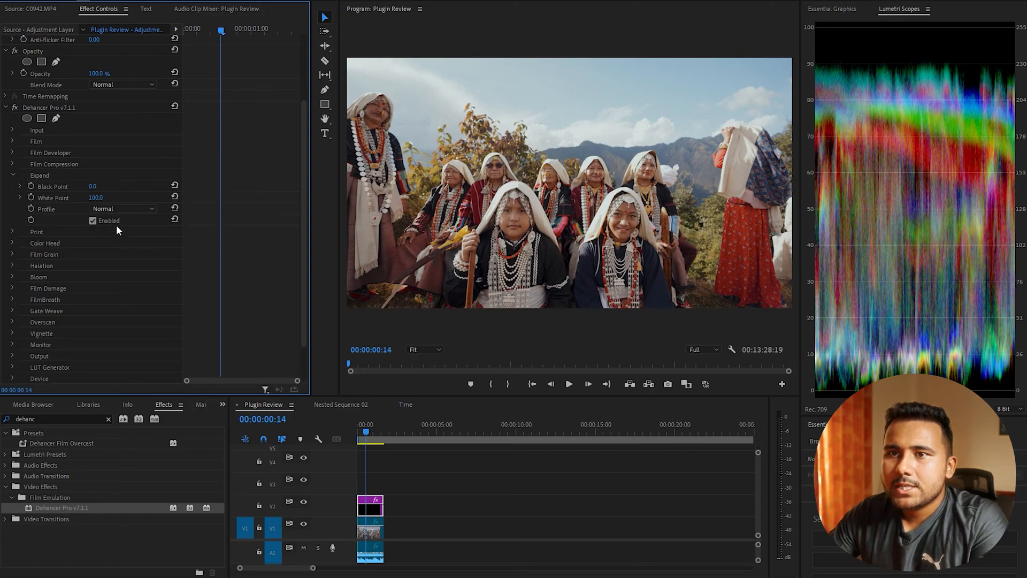
mouse_move(93, 186)
mouse_down()
mouse_move(82, 187)
mouse_move(90, 197)
mouse_up()
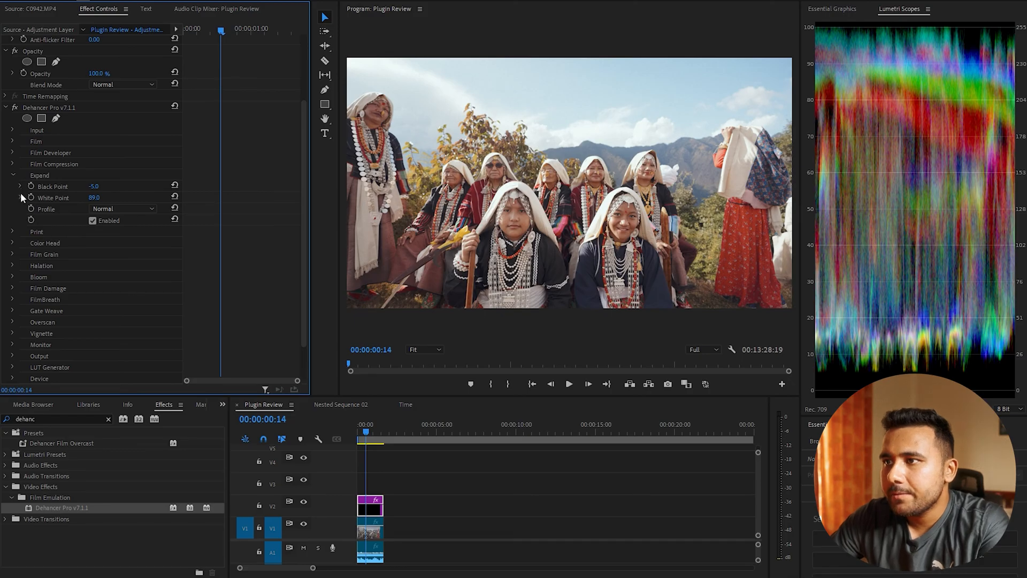
click(11, 175)
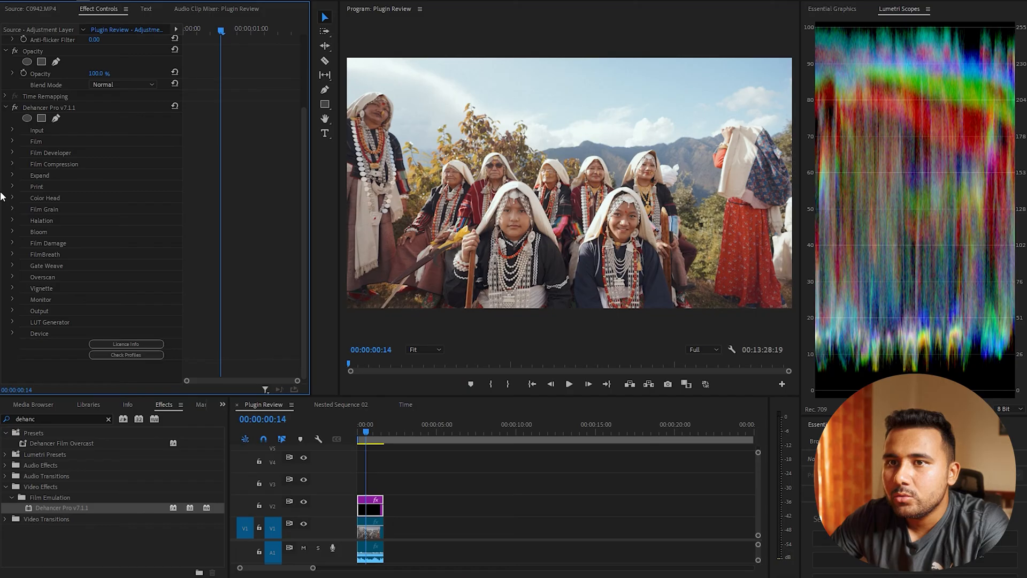
Step: Set the Print profile to Kodak Endura Glossy Paper with Target White -0.3, Exposure 0.4 and Tonal Contrast -4.0
click(13, 186)
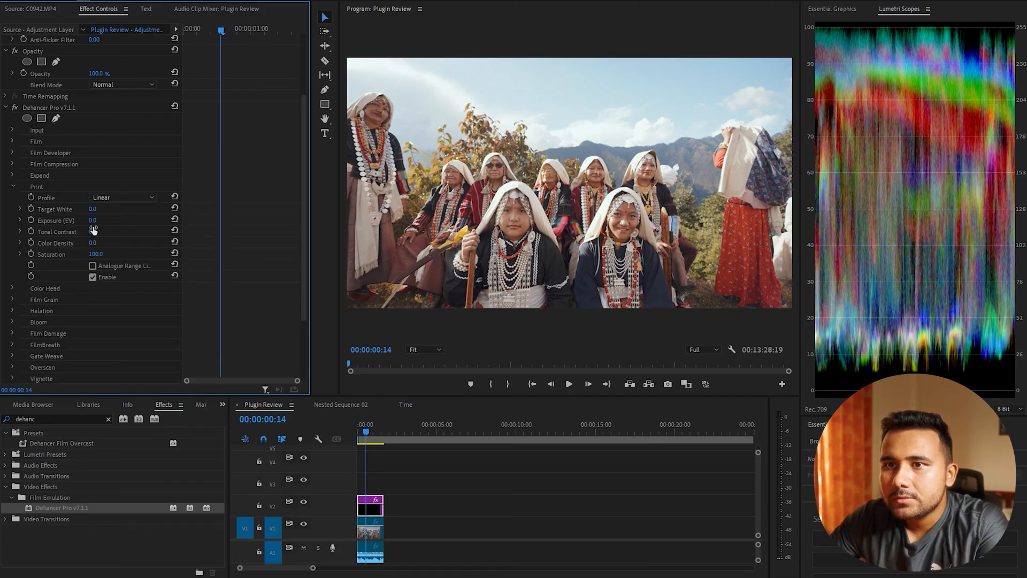
click(116, 199)
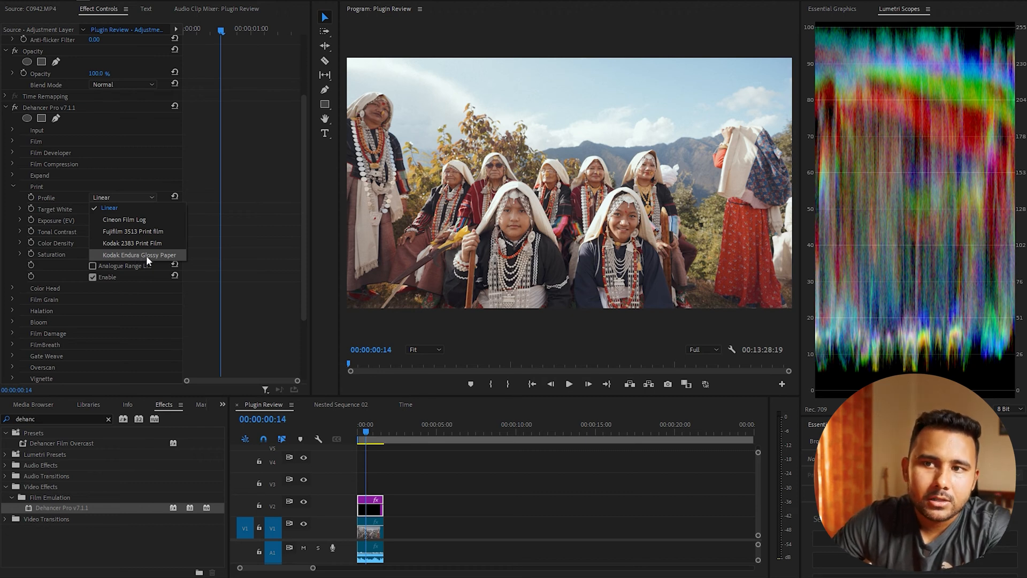
click(146, 255)
click(92, 208)
mouse_move(92, 209)
mouse_down()
mouse_move(75, 208)
mouse_move(81, 220)
mouse_move(105, 220)
mouse_up()
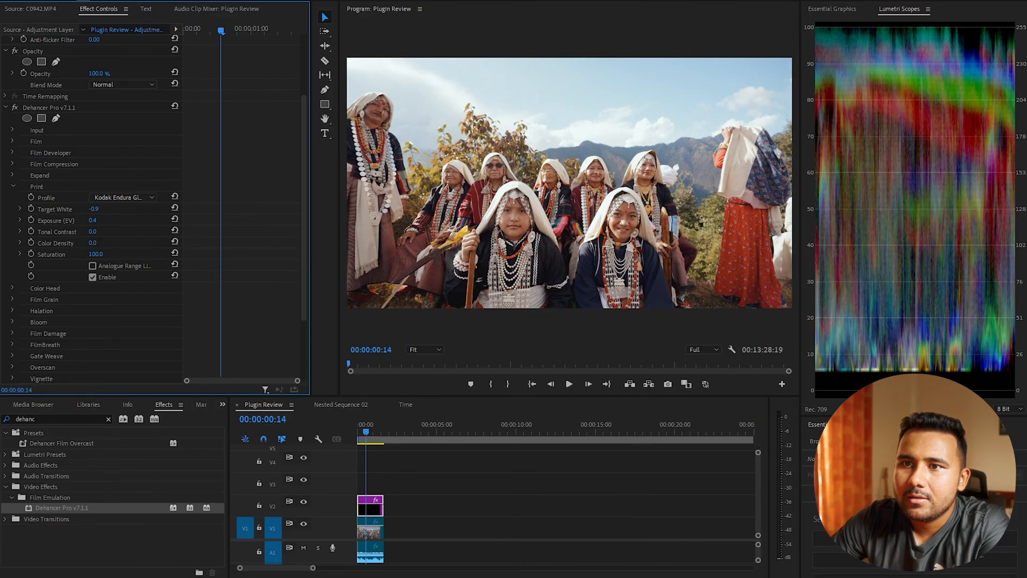
drag(94, 208, 89, 231)
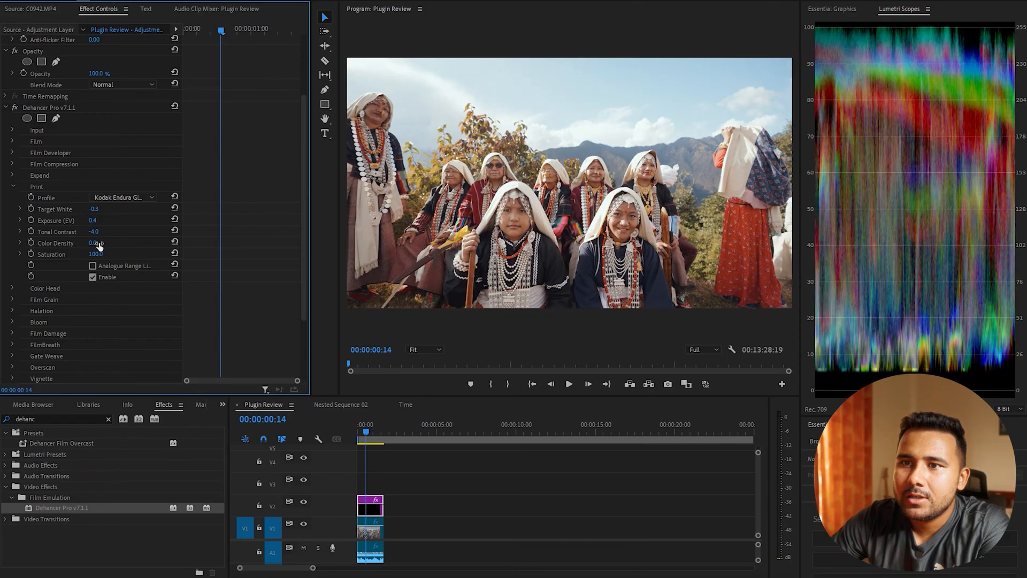
Step: Set the Print section's Color Density to 7.0 and fine-tune its Saturation
drag(94, 242, 21, 242)
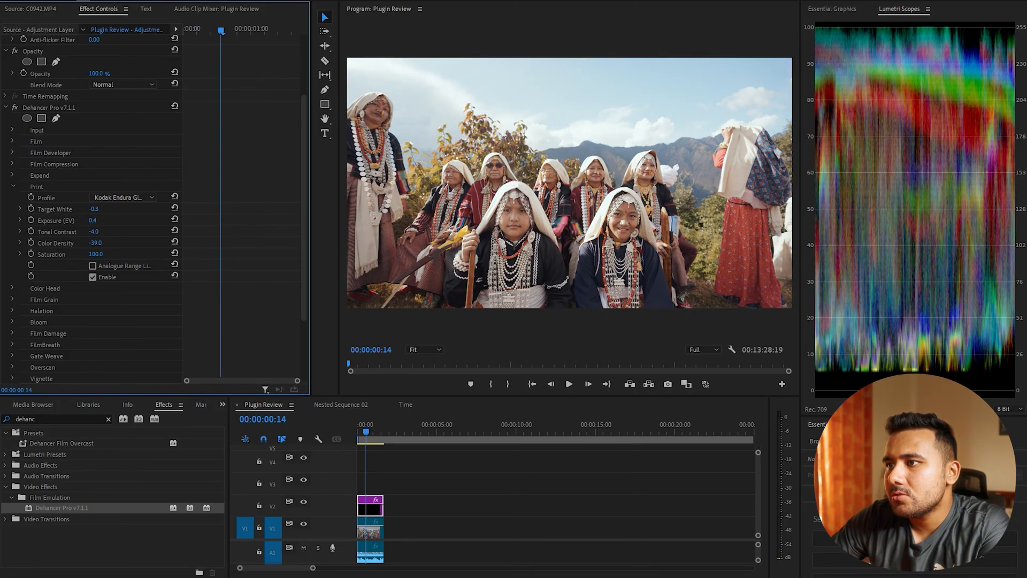
drag(94, 242, 141, 242)
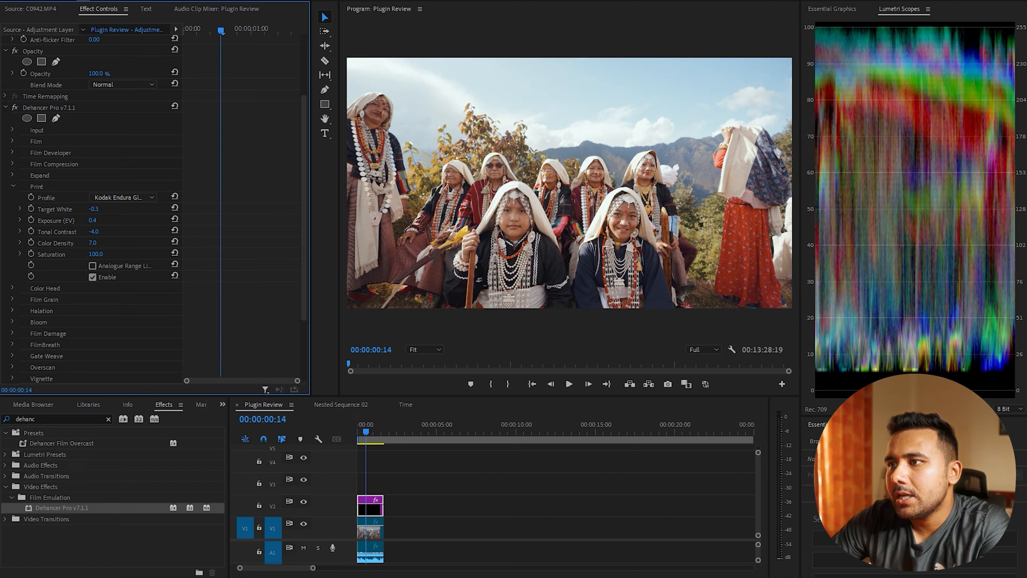
drag(101, 258, 81, 256)
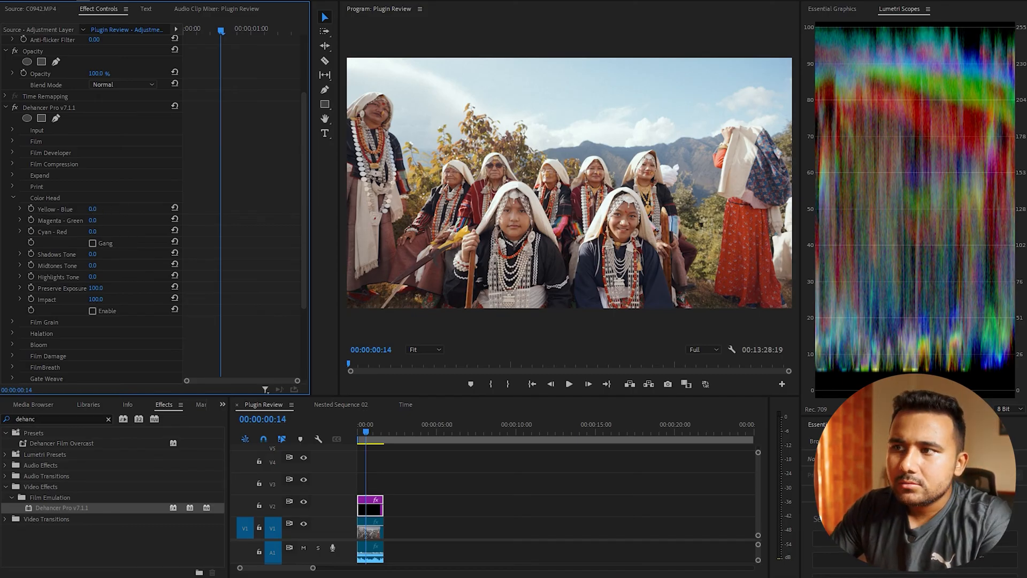
Step: Enable Color Head with Yellow - Blue -2.0, Magenta - Green 3.0 and Cyan - Red 2.0, and check the picture enlarged
click(106, 312)
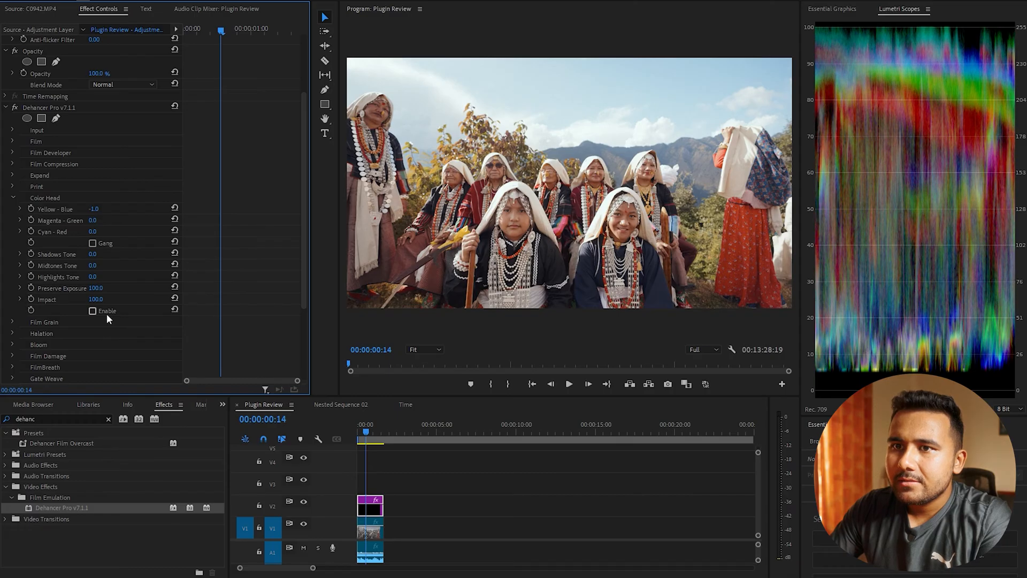
mouse_move(94, 209)
mouse_down()
mouse_move(67, 209)
mouse_move(105, 209)
mouse_up()
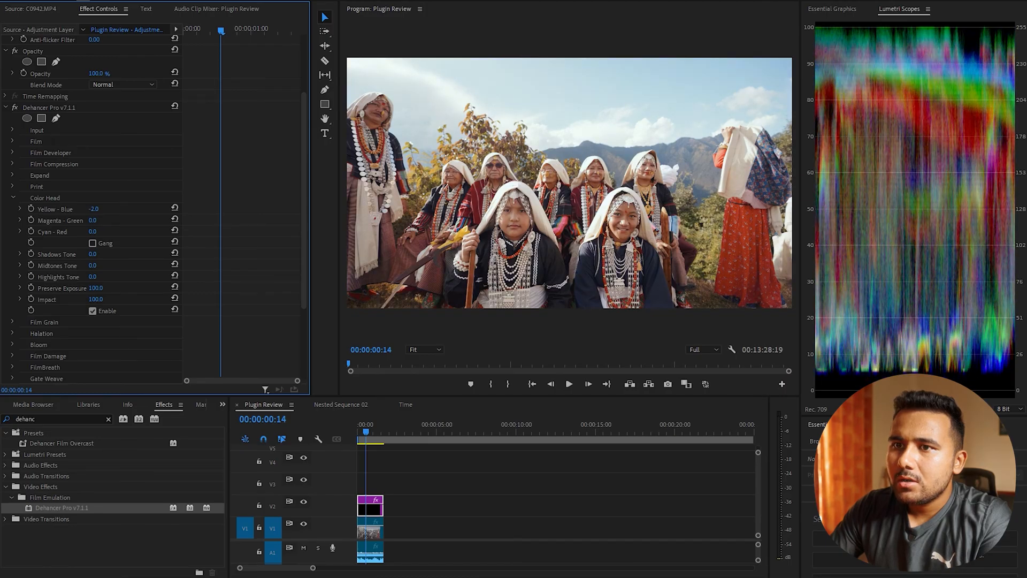
mouse_move(93, 220)
mouse_down()
mouse_move(56, 220)
mouse_move(92, 220)
mouse_move(97, 231)
mouse_up()
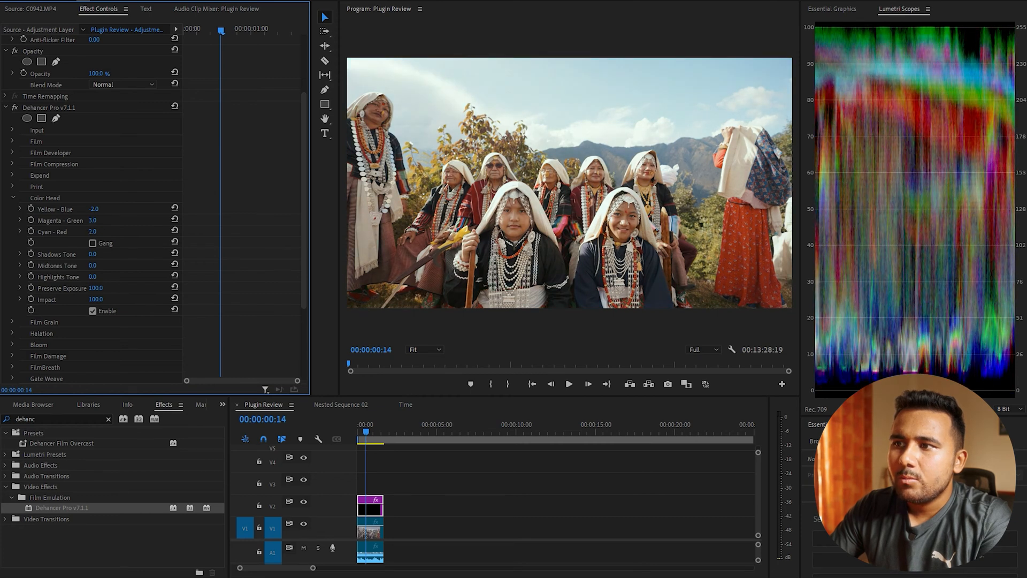
key(grave)
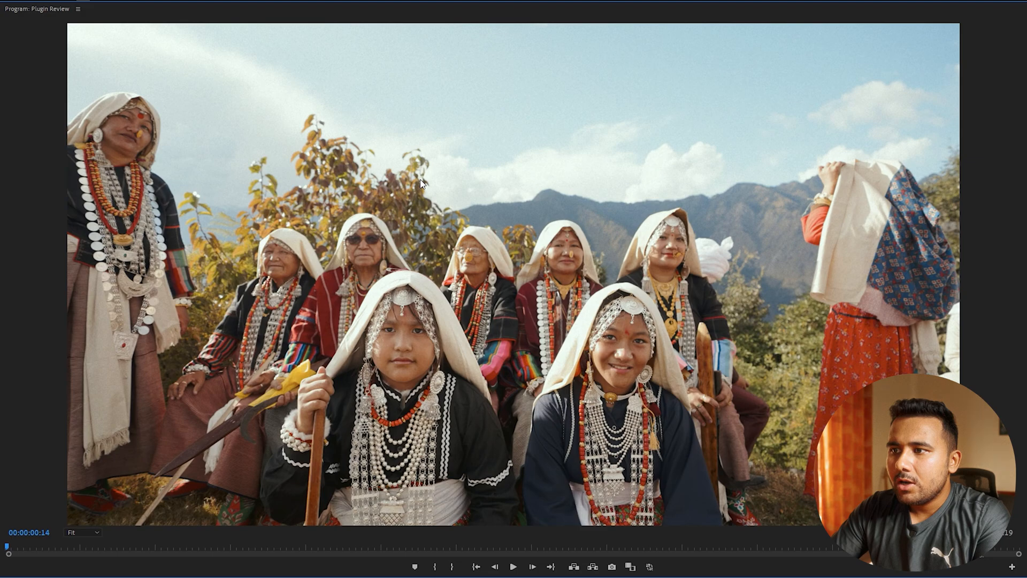
key(grave)
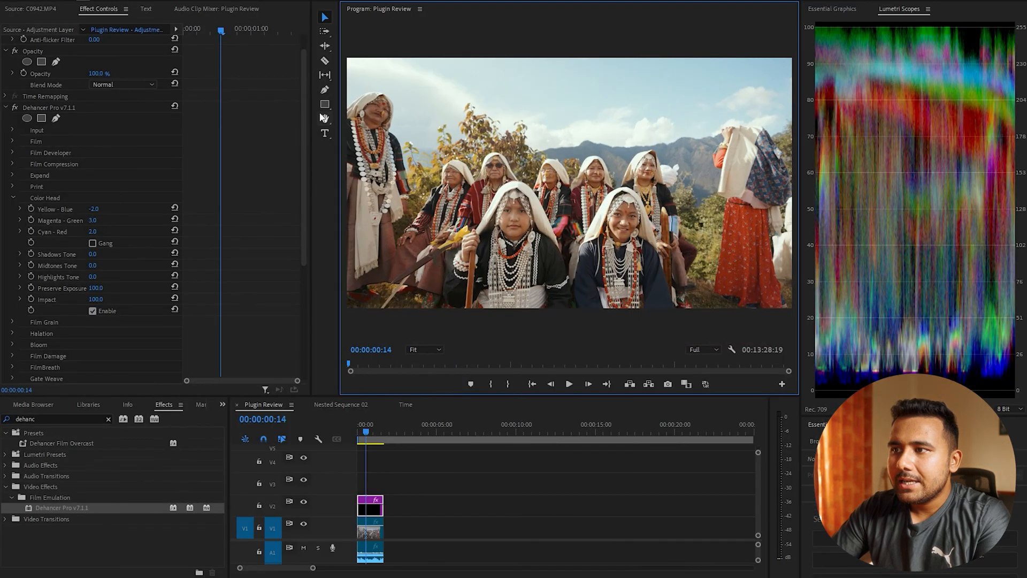
Step: Set Color Head's Shadows Tone to 8.0, Midtones Tone to -3.0 and Highlights Tone to -6.0, and check the picture enlarged
drag(92, 254, 89, 276)
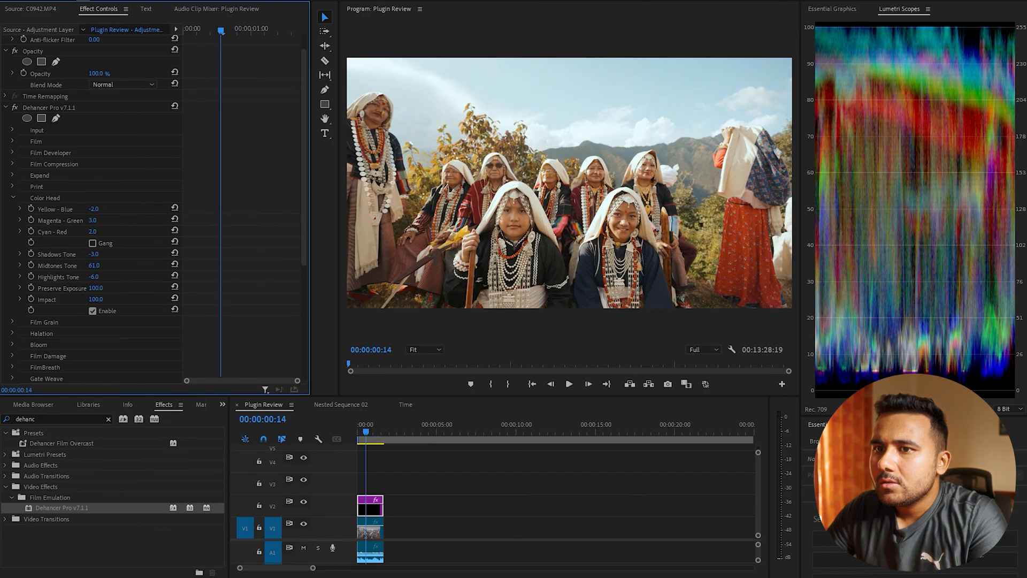
drag(92, 265, 85, 266)
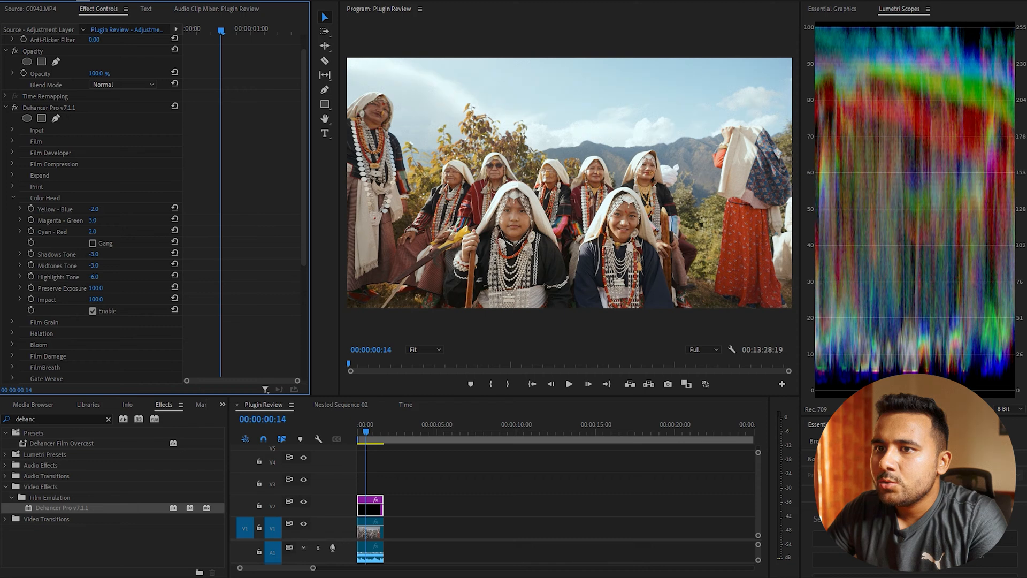
drag(95, 254, 94, 254)
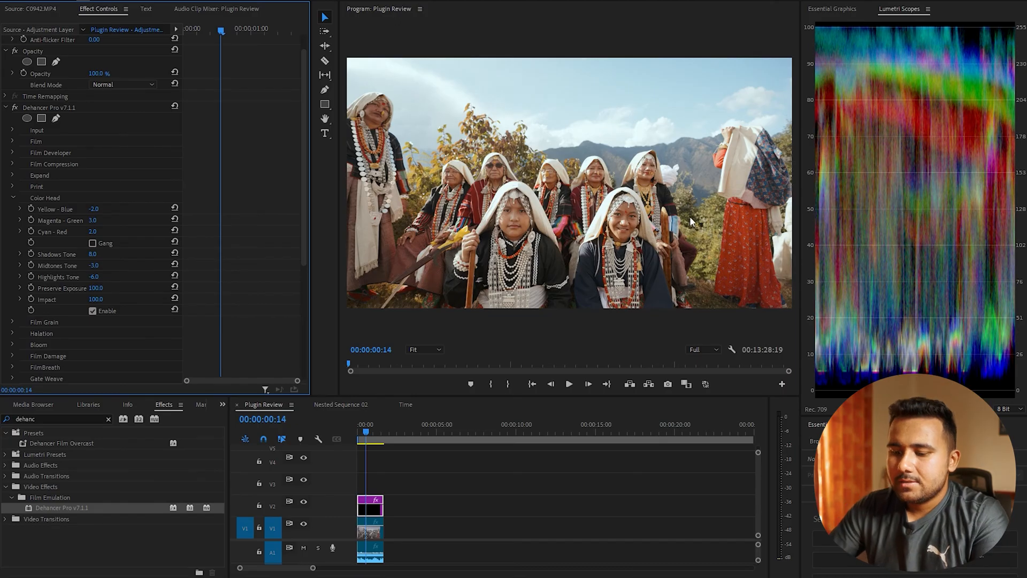
key(grave)
key(grave)
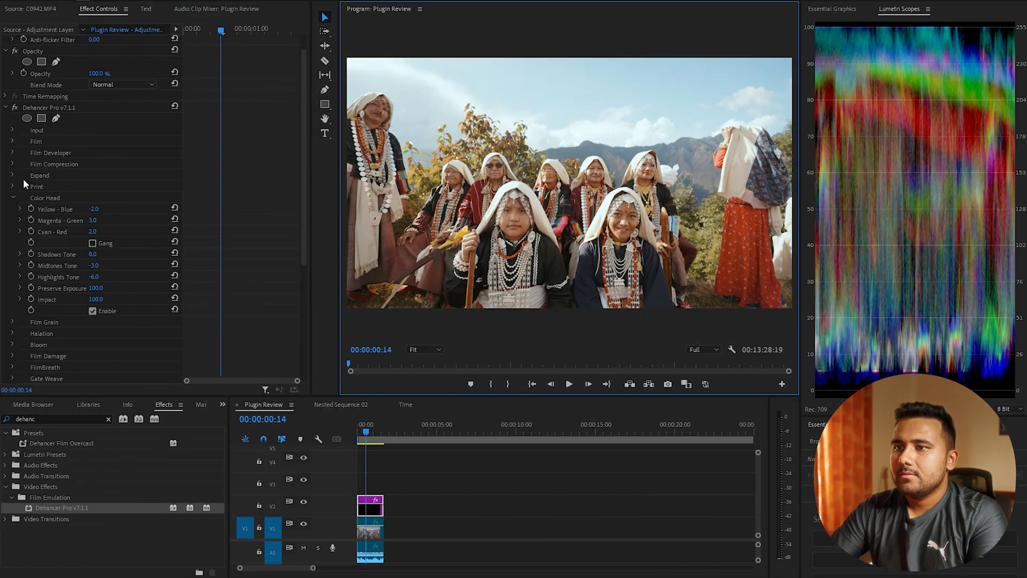
Step: Enable Film Grain and, after trying 16 mm ISO 50, settle on the 16 mm ISO 250 profile
click(14, 200)
click(12, 278)
scroll(64, 257, down, 2)
click(94, 260)
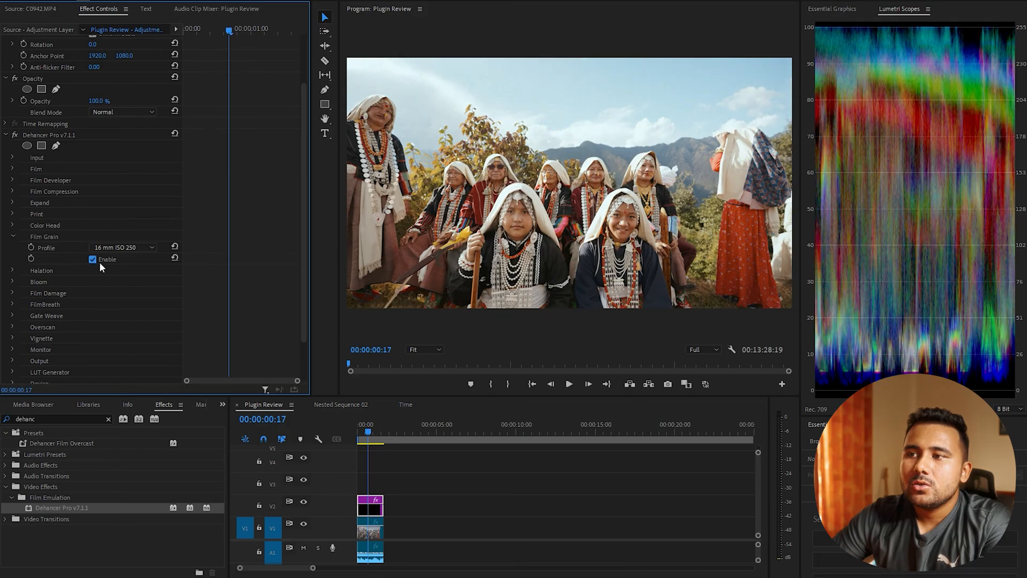
click(126, 248)
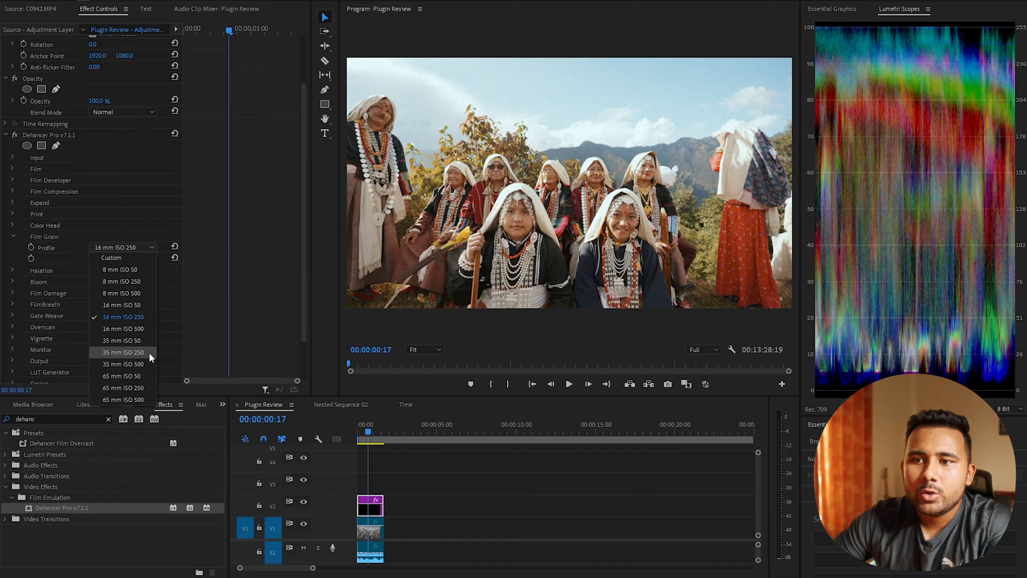
click(140, 308)
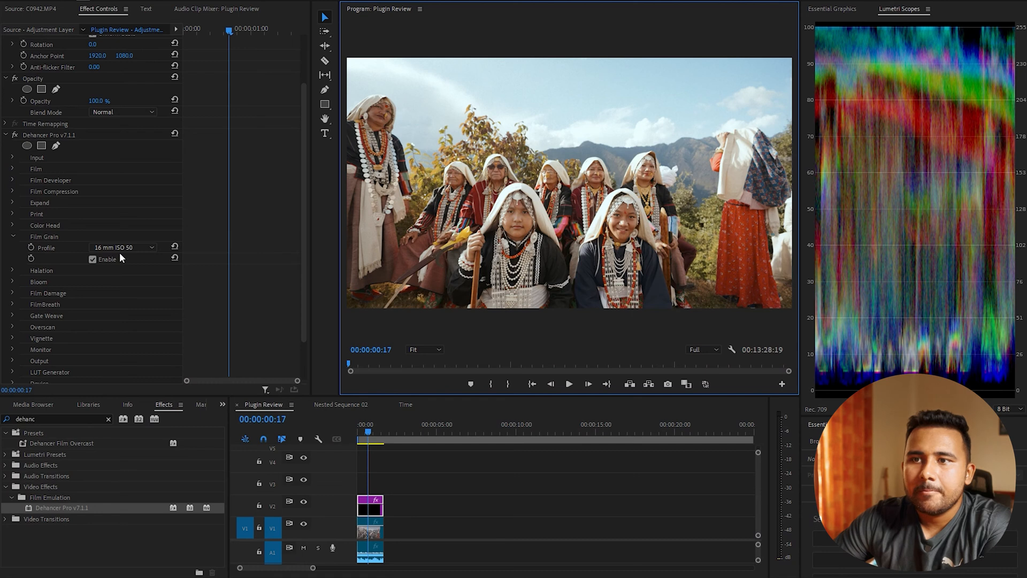
click(124, 246)
click(133, 317)
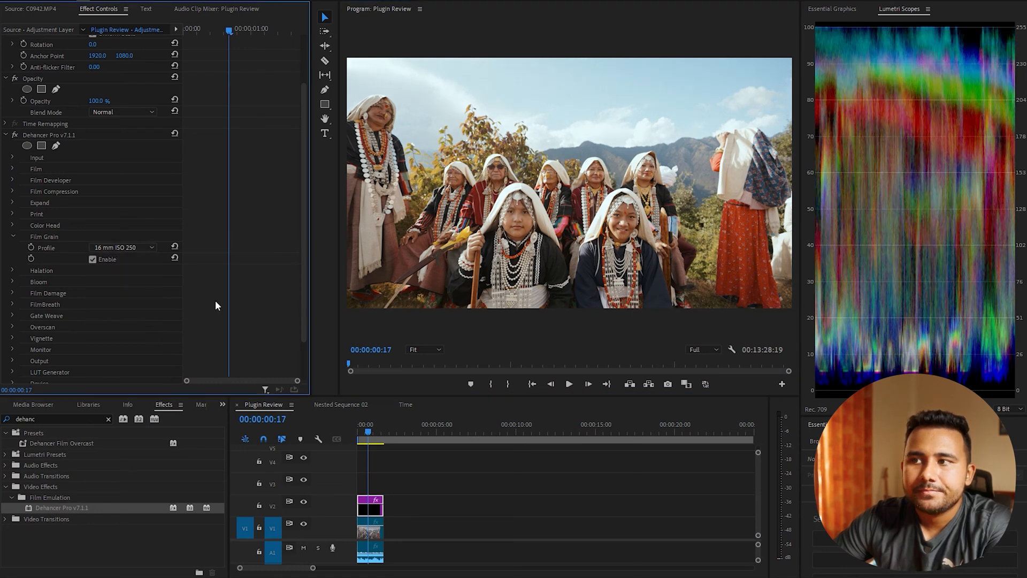
Step: Set the Halation profile to 65 mm / 70 mm and compare the picture with and without it, leaving Halation enabled
click(12, 236)
click(10, 246)
click(123, 258)
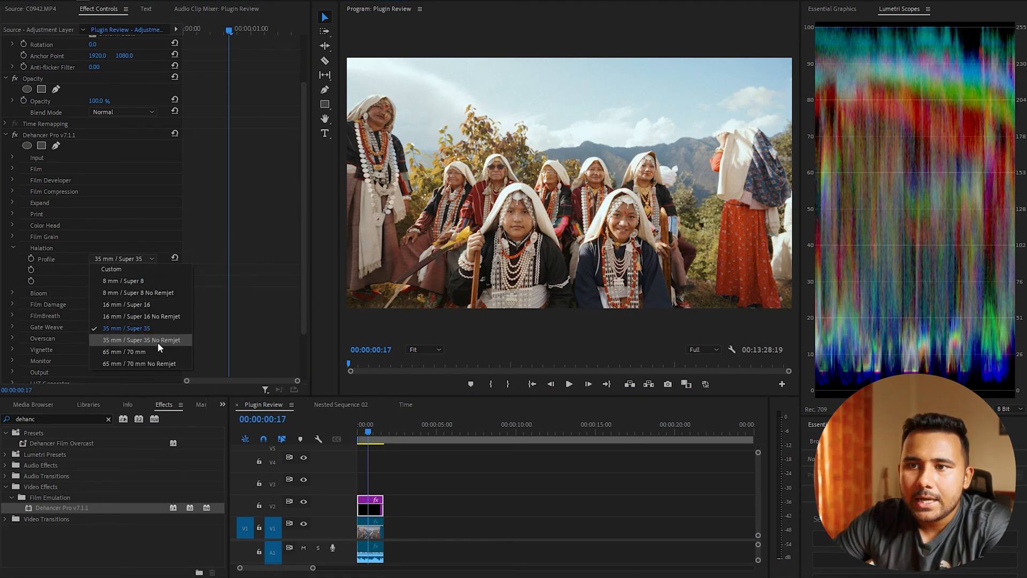
click(162, 353)
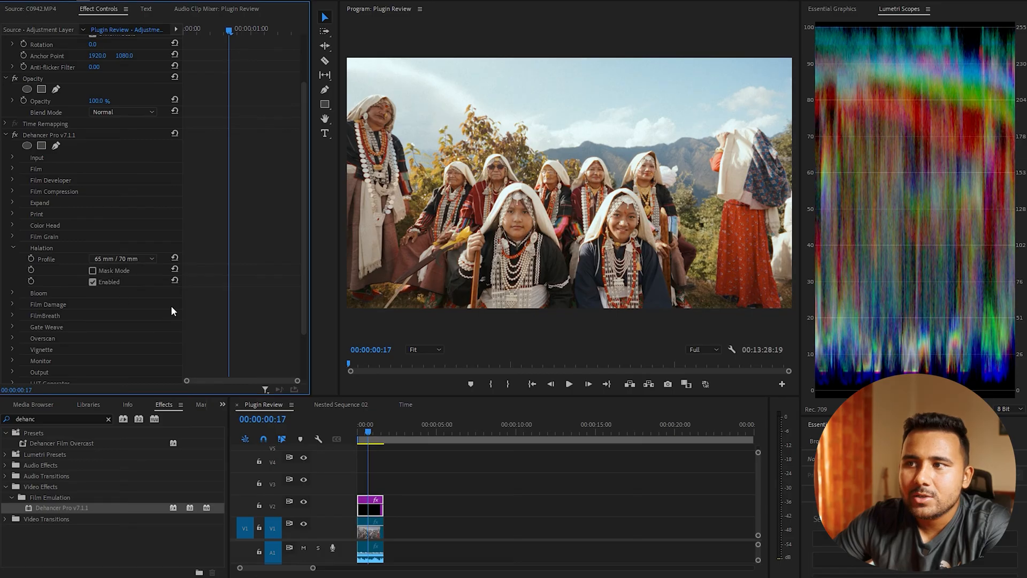
click(93, 281)
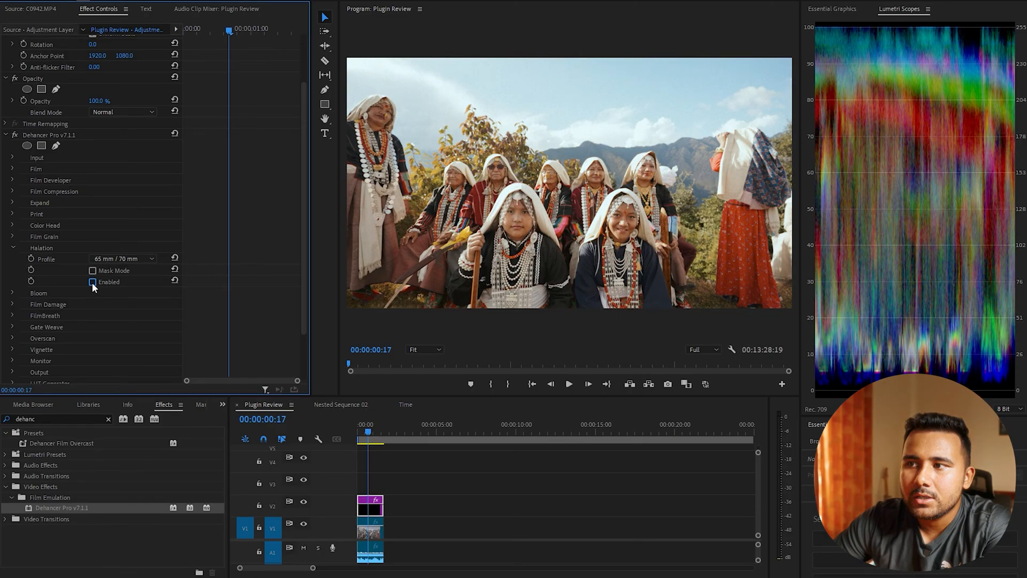
key(grave)
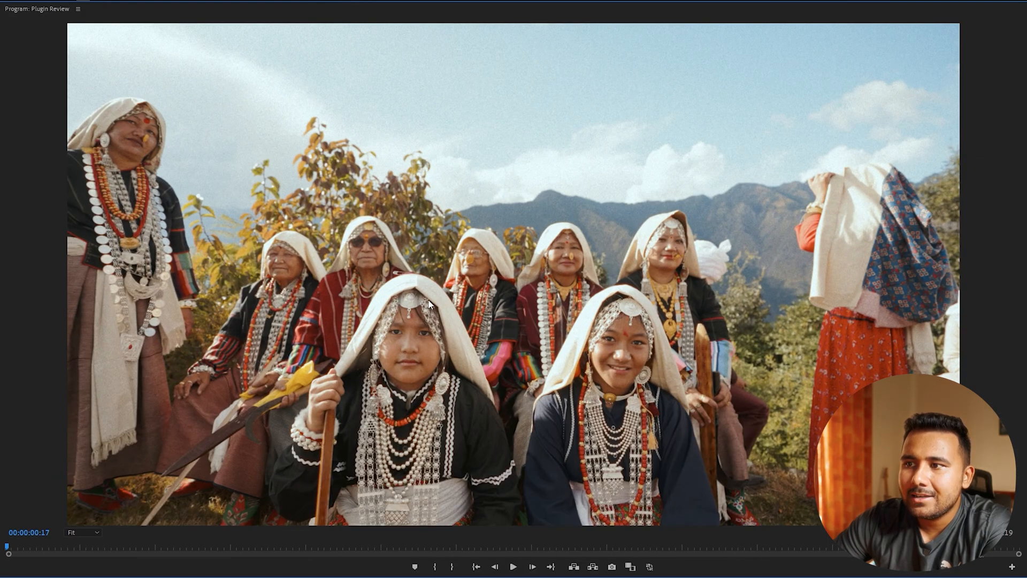
key(grave)
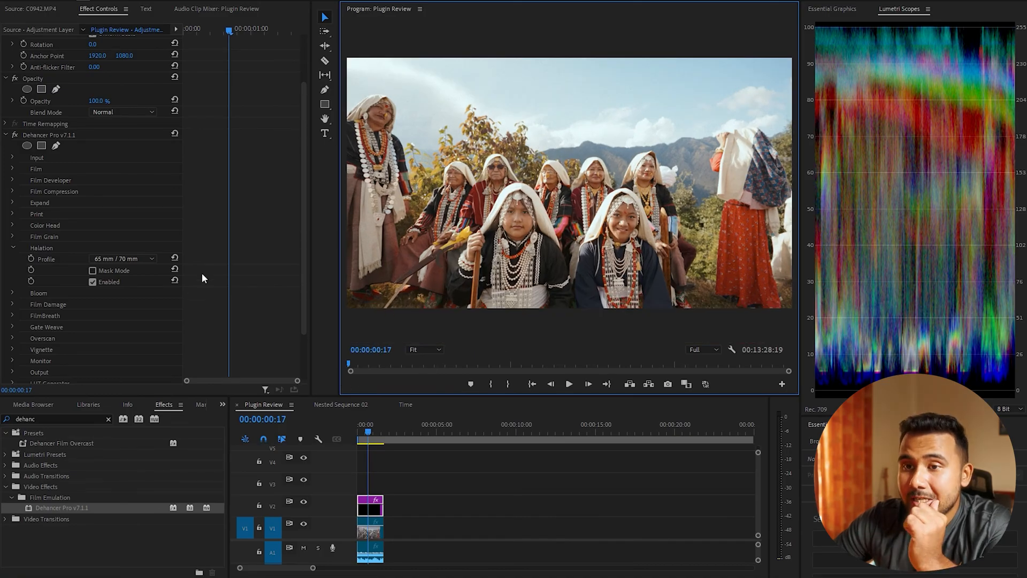
Step: Enable Bloom with the 35 mm / Super 35 profile and compare the picture with and without it
click(13, 248)
click(13, 258)
click(108, 293)
click(107, 294)
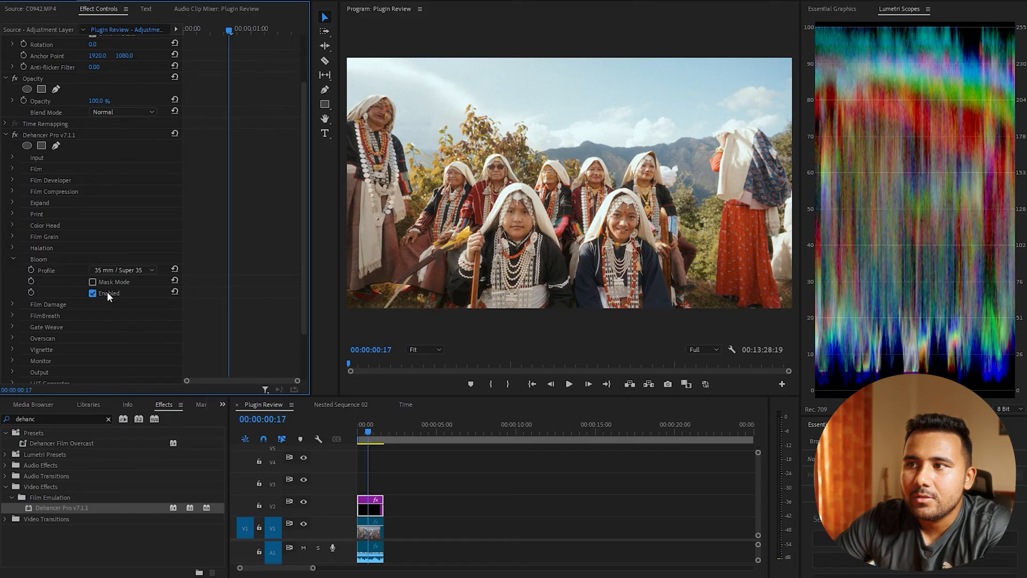
click(93, 294)
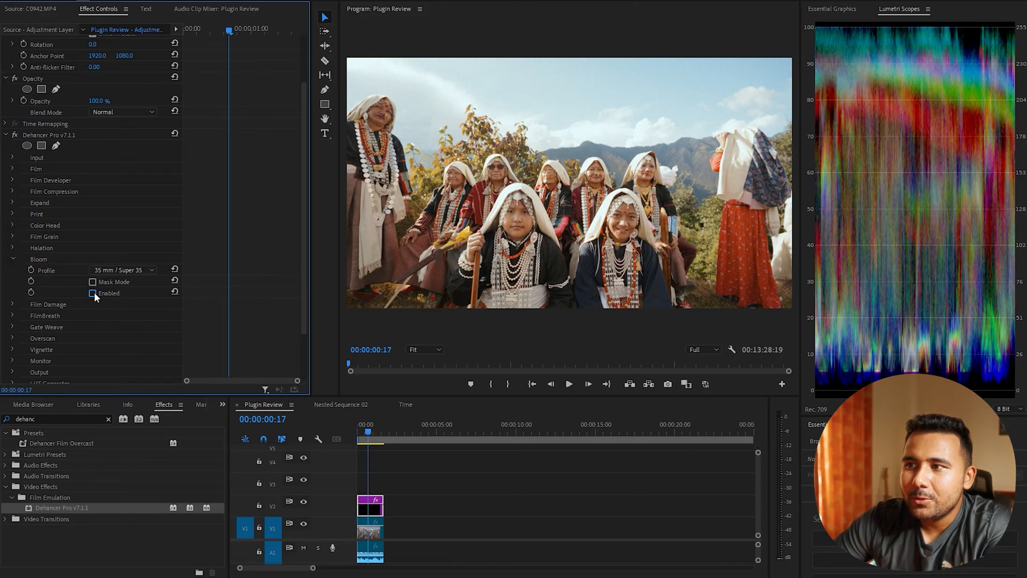
click(93, 293)
click(94, 292)
click(94, 292)
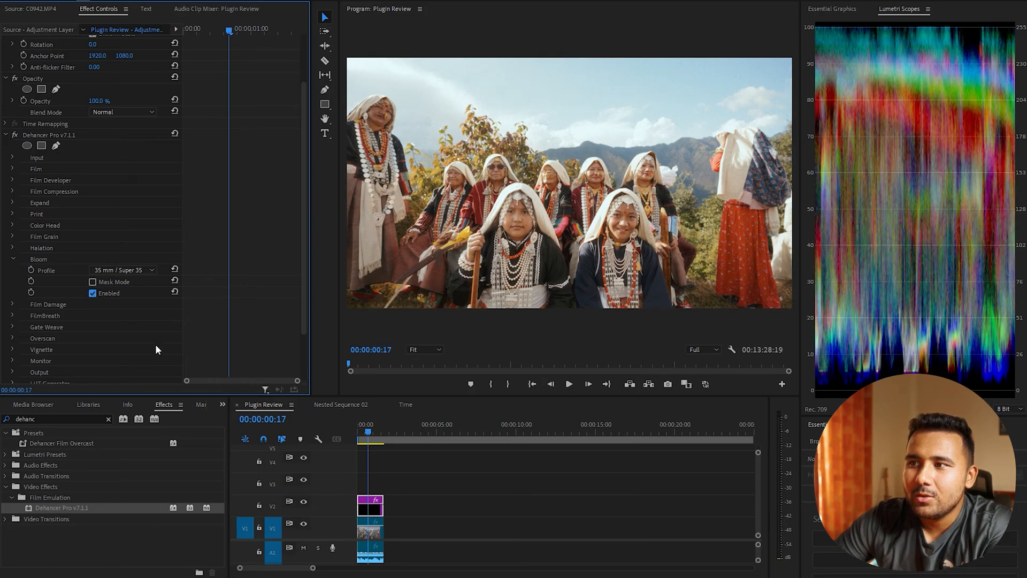
key(grave)
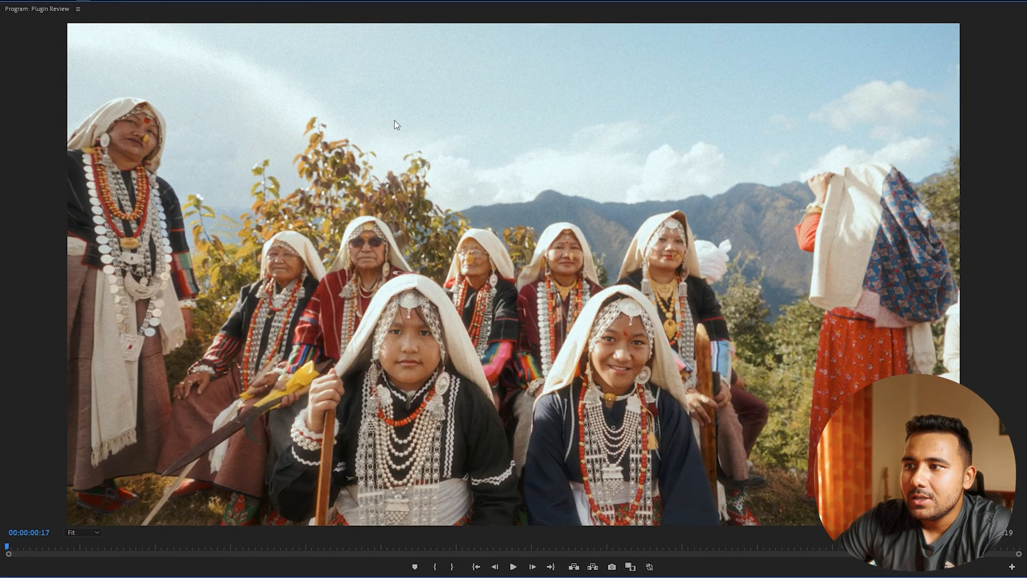
key(grave)
click(104, 295)
click(105, 295)
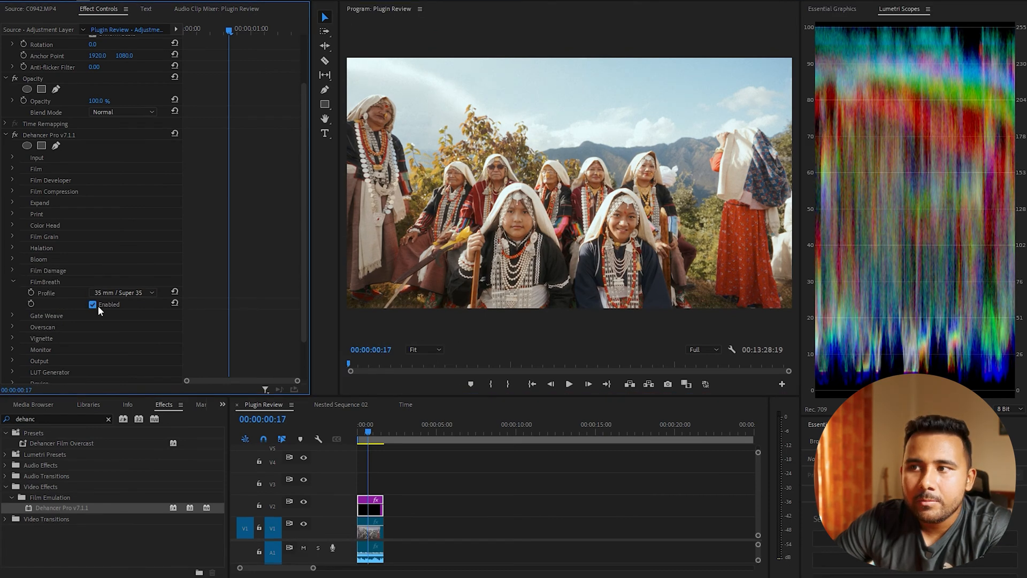
Step: Preview FilmBreath from the start of the sequence and enable Gate Weave
drag(368, 432, 336, 434)
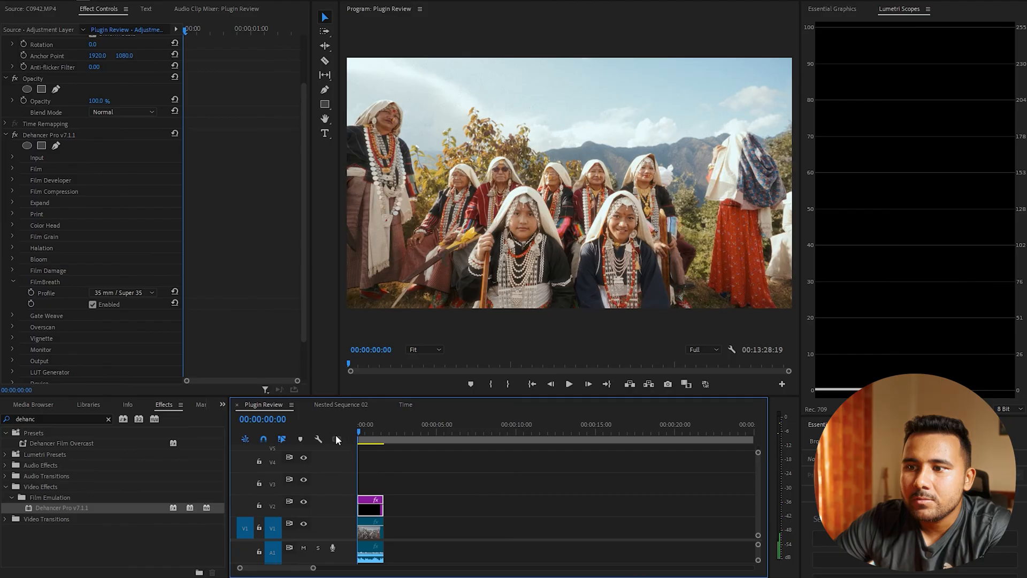
click(13, 282)
click(13, 293)
click(92, 316)
click(12, 293)
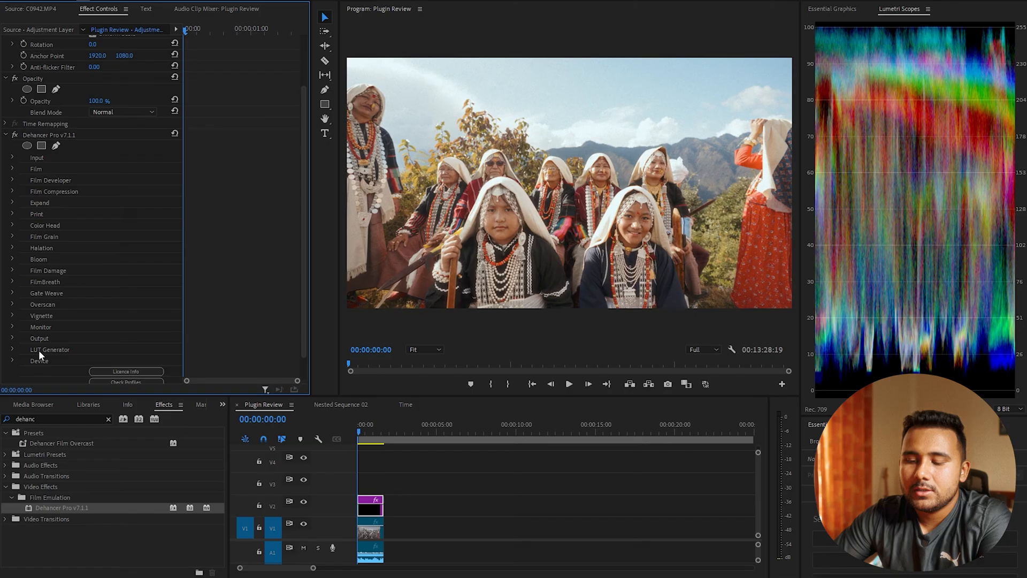
Step: Try the Overscan film frame with the Super 35mm 1.37 gate type and Negative perforation mode, and leave Overscan disabled
click(14, 303)
scroll(136, 356, down, 1)
scroll(143, 350, down, 2)
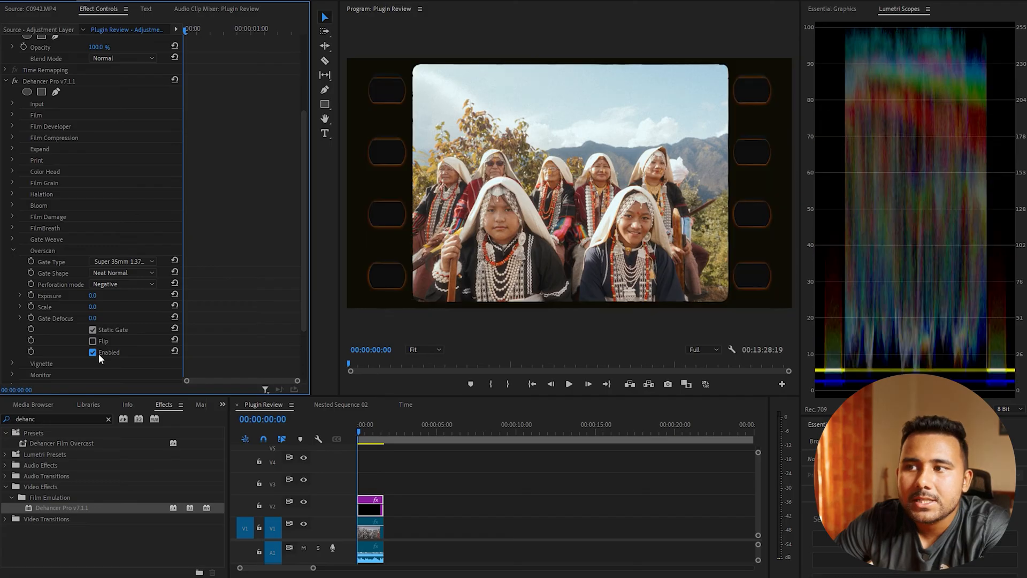
click(99, 353)
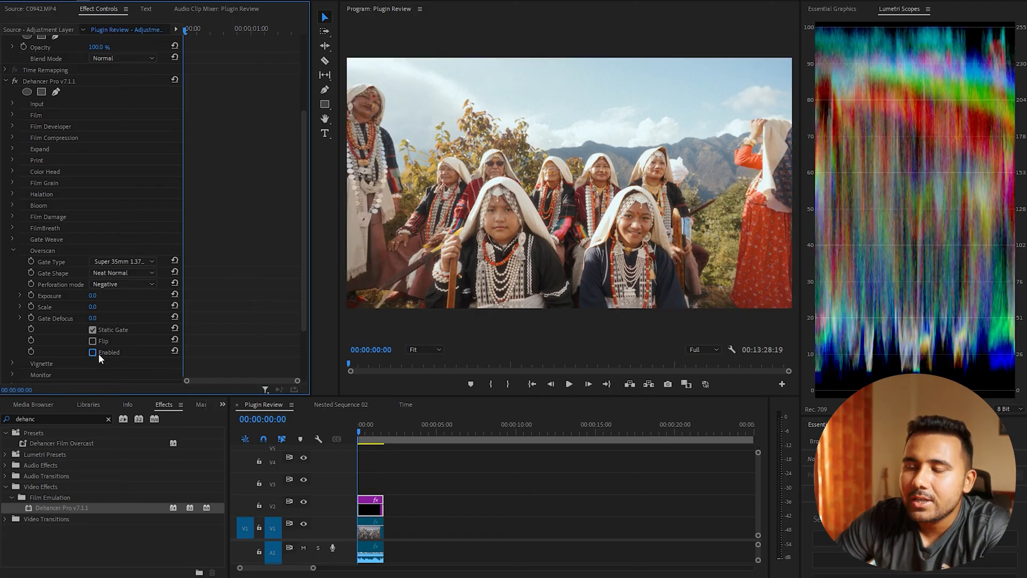
click(98, 353)
click(94, 352)
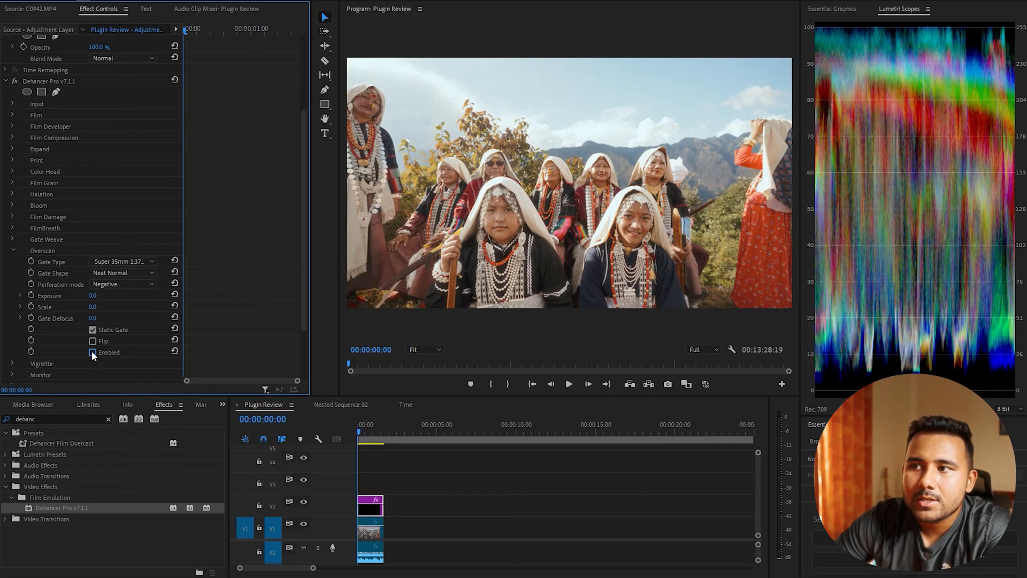
Step: Enable the Dehancer Vignette with exposure 0.2, size 99 and aspect ratio 98
click(12, 250)
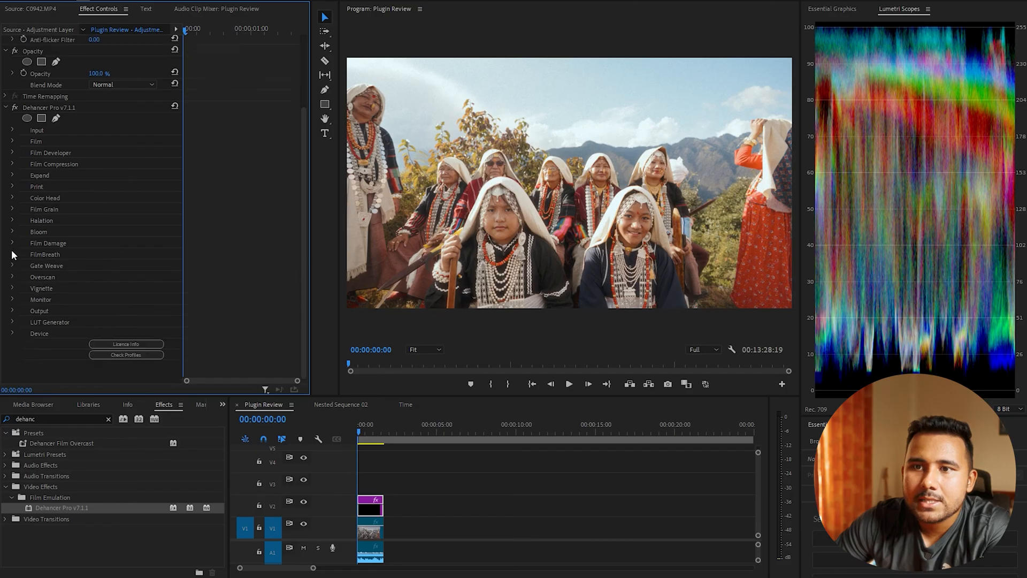
click(13, 288)
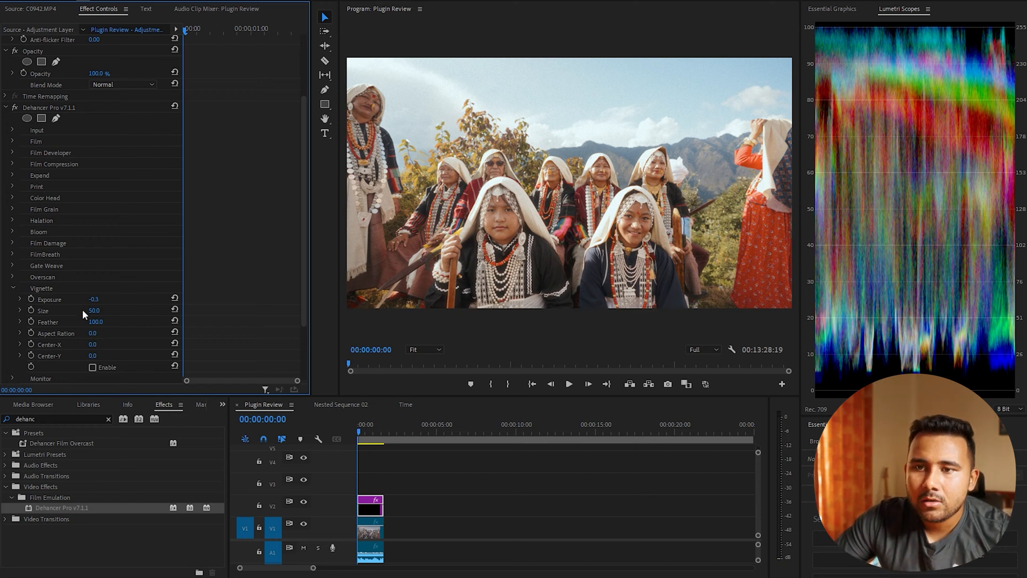
mouse_move(93, 299)
mouse_down()
mouse_move(81, 299)
mouse_move(110, 299)
mouse_move(80, 299)
mouse_up()
click(92, 367)
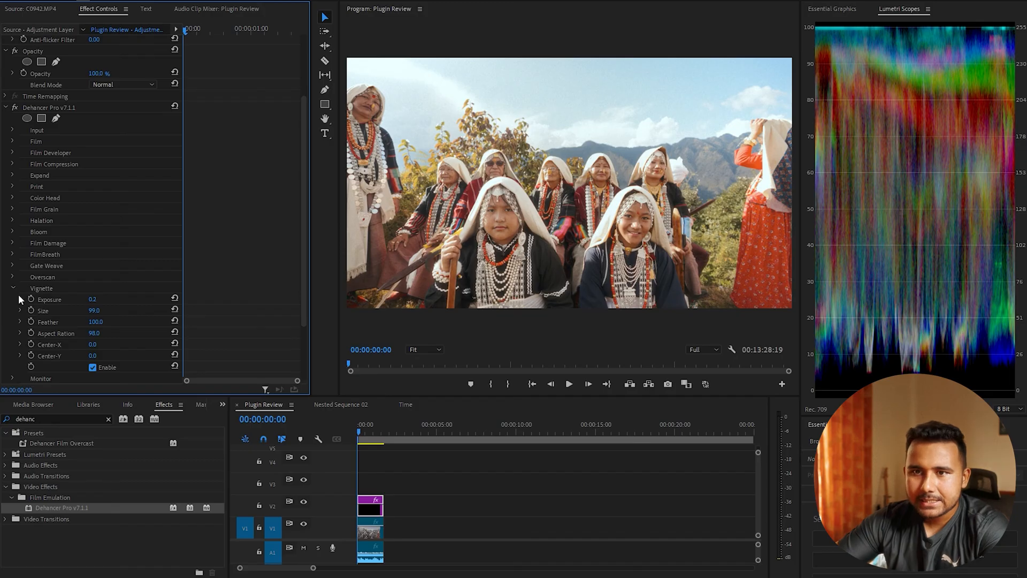
click(12, 287)
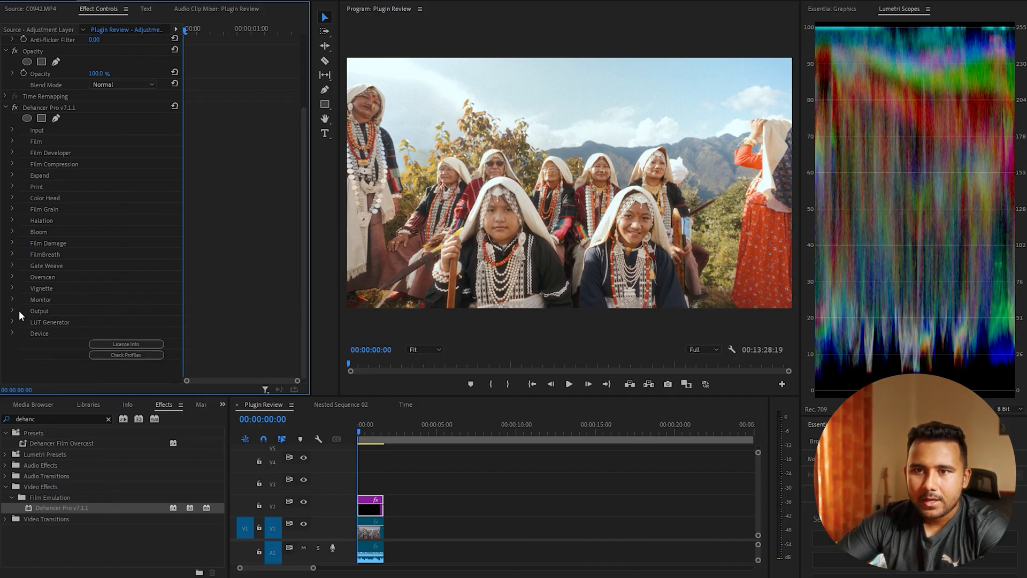
click(12, 298)
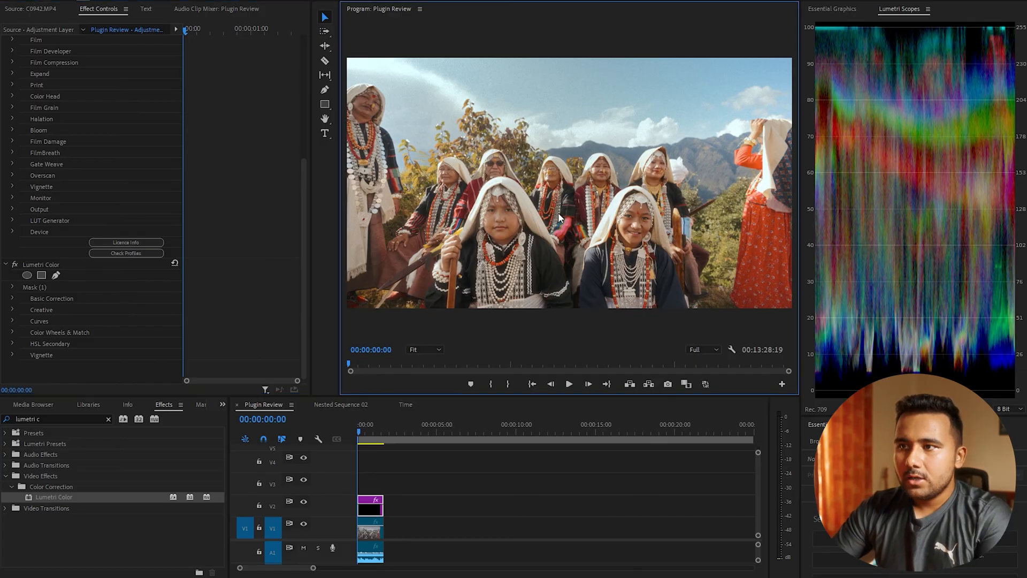
Step: Inspect the graded picture enlarged and compare it with and without Dehancer Pro, leaving the effect enabled
key(grave)
key(grave)
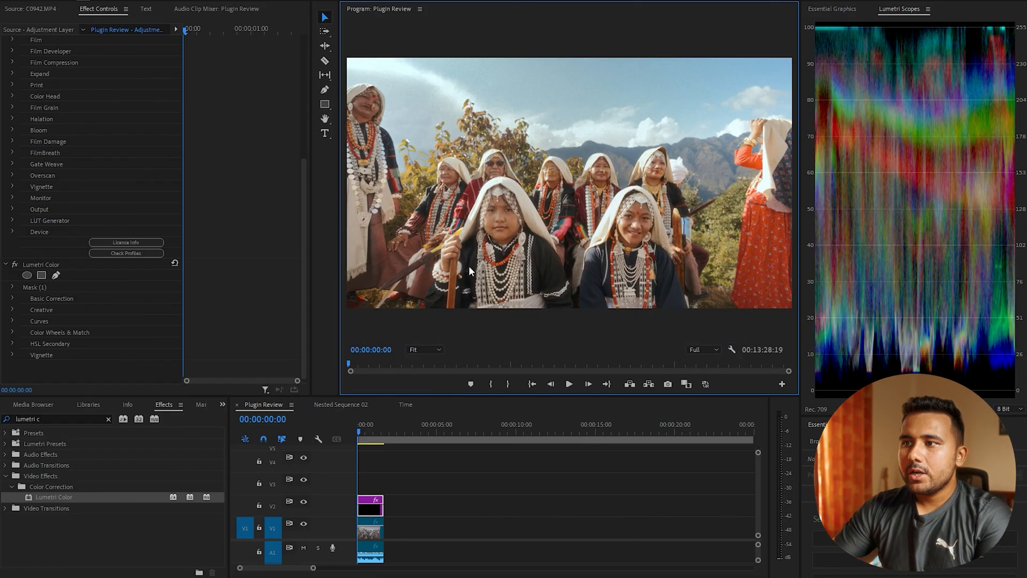
scroll(221, 202, up, 3)
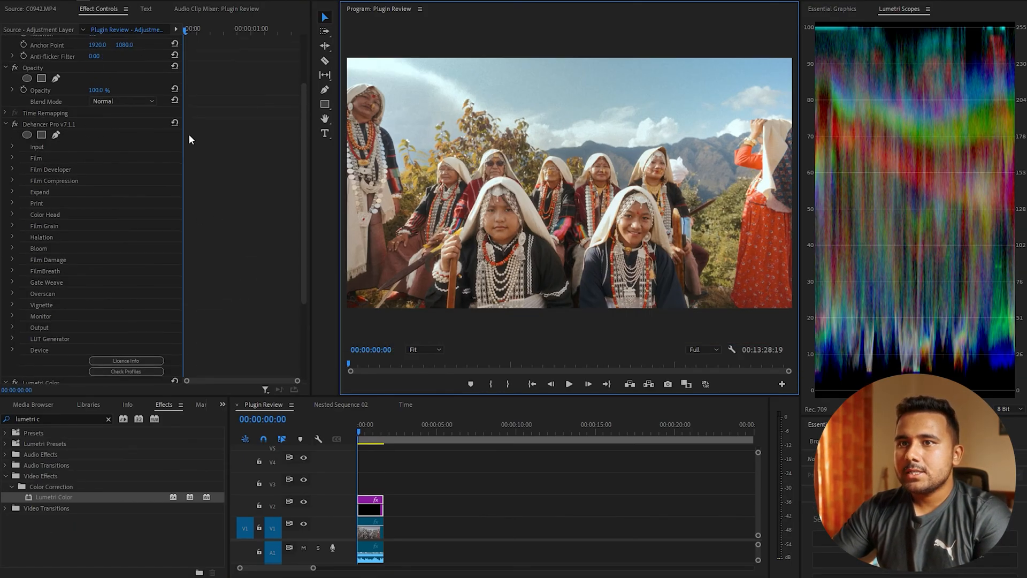
click(16, 124)
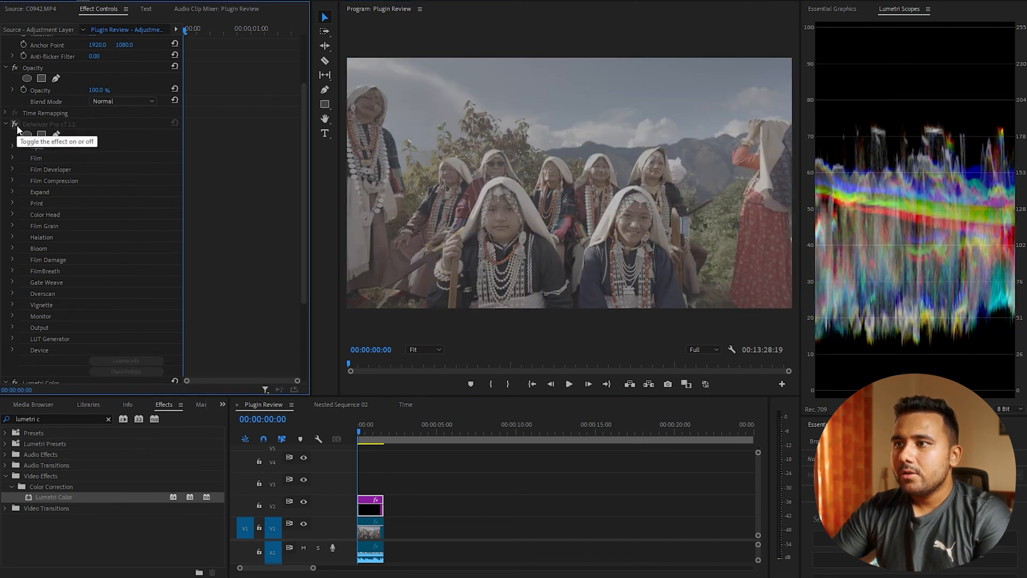
click(15, 124)
click(16, 124)
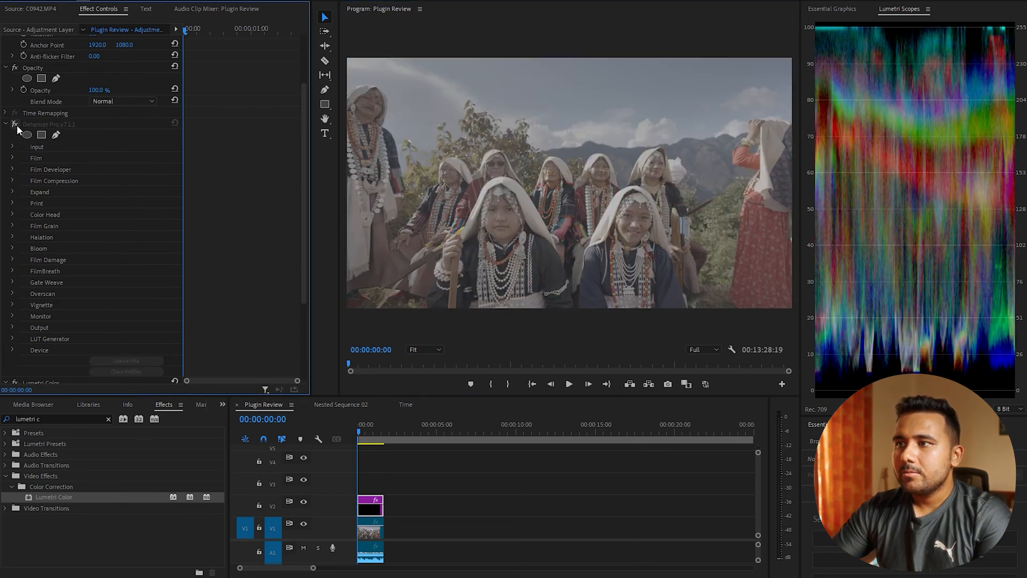
click(16, 124)
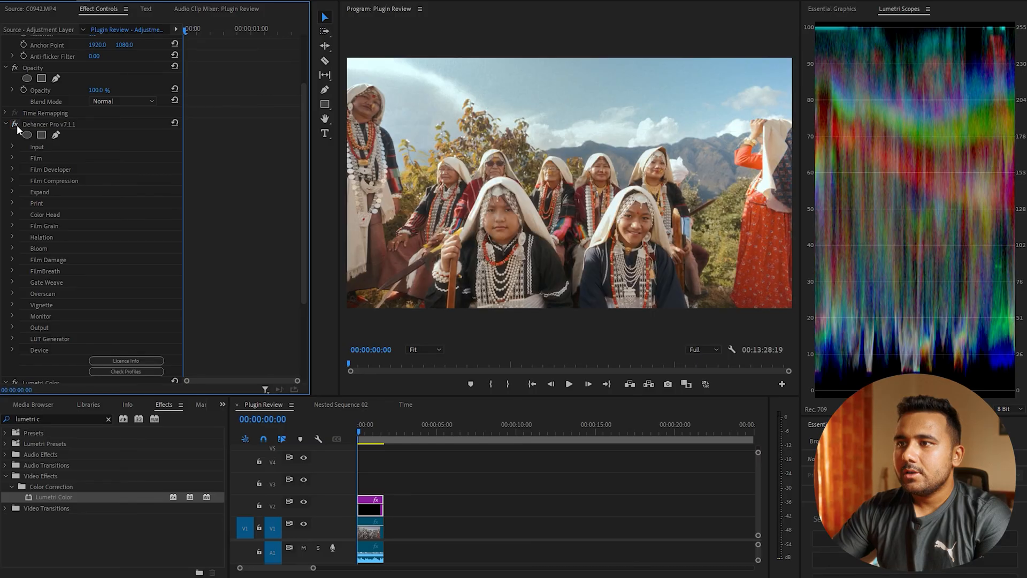
Step: Shift the adjustment layer horizontally to compare graded and ungraded footage side by side, and move it back over the whole frame for an enlarged view
click(360, 512)
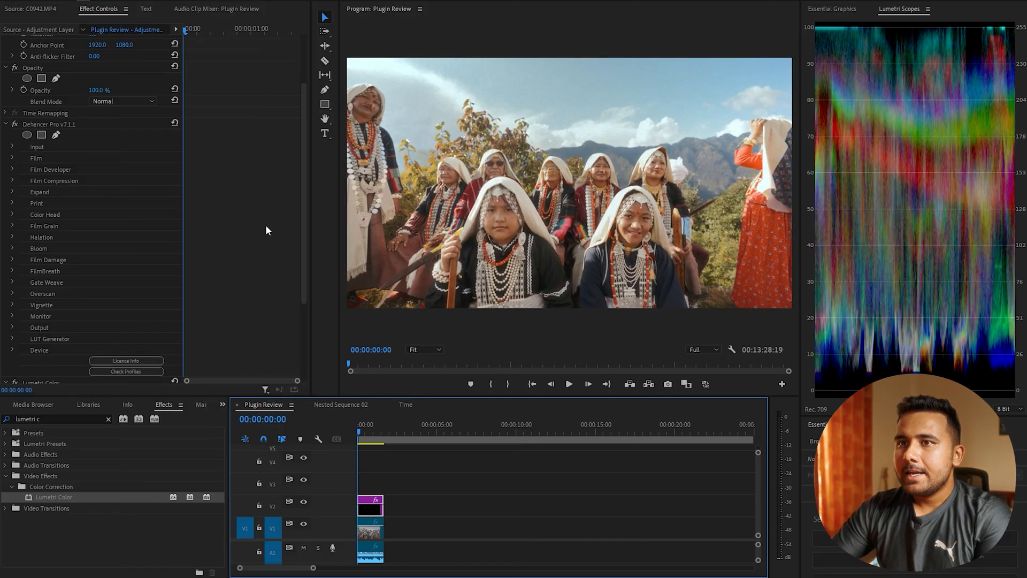
scroll(267, 231, up, 3)
drag(93, 63, 176, 63)
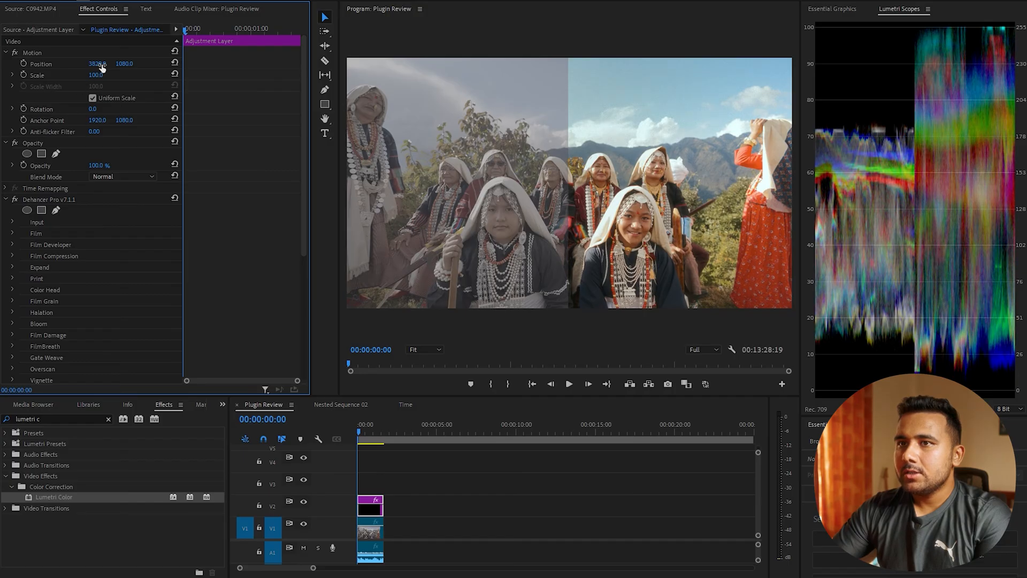
drag(99, 63, 64, 64)
key(ctrl+grave)
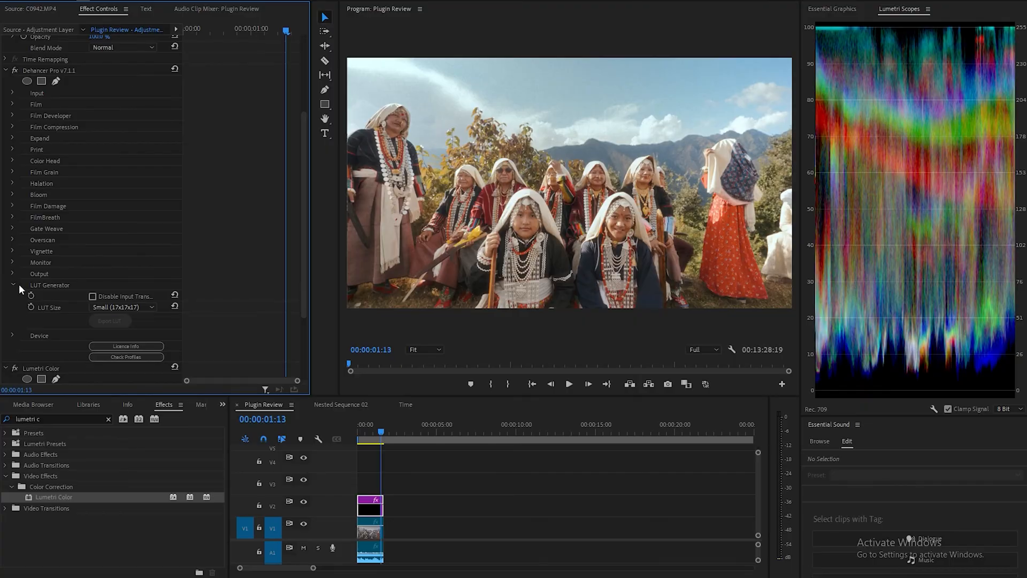
click(13, 285)
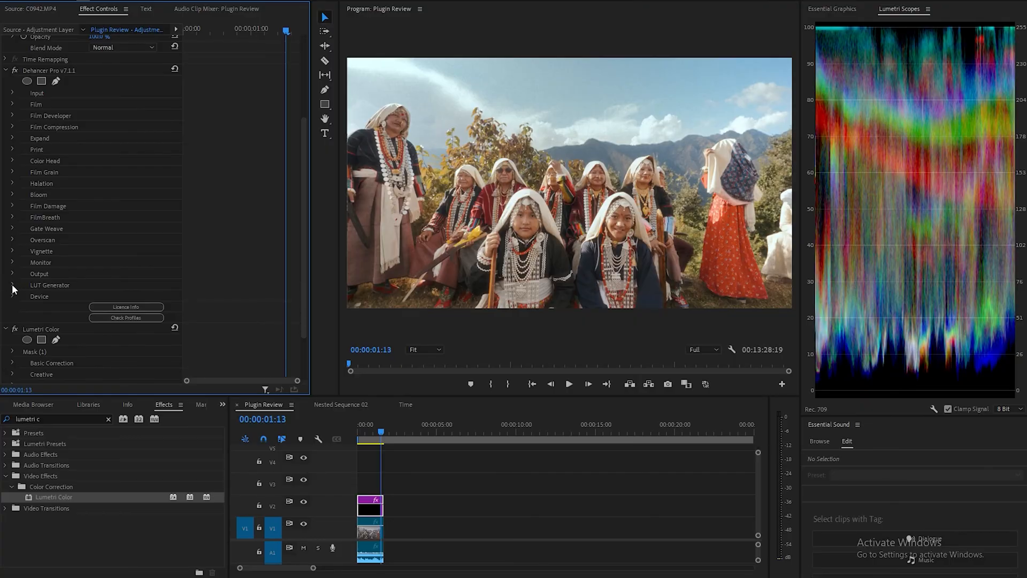
click(13, 285)
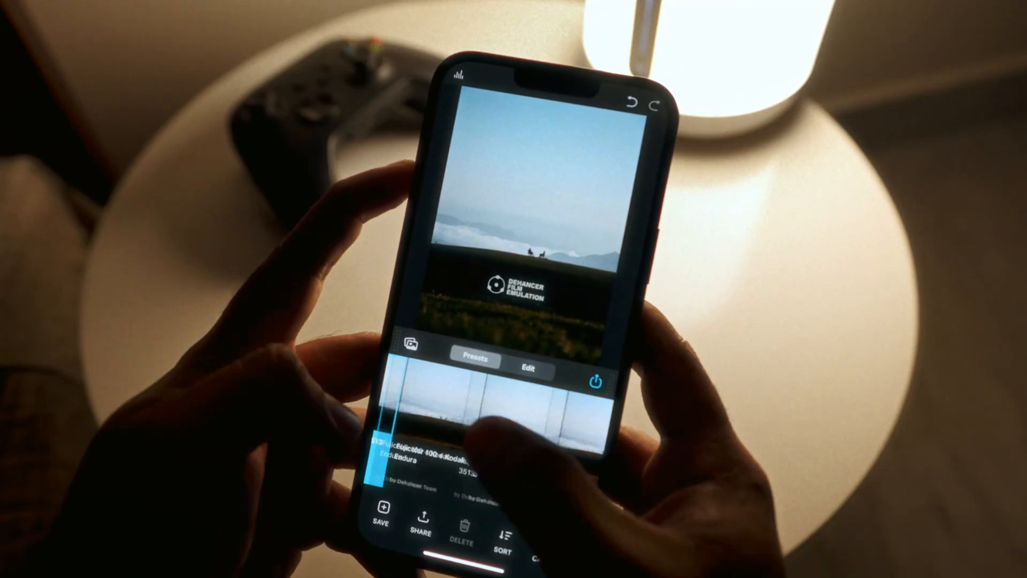
click(527, 362)
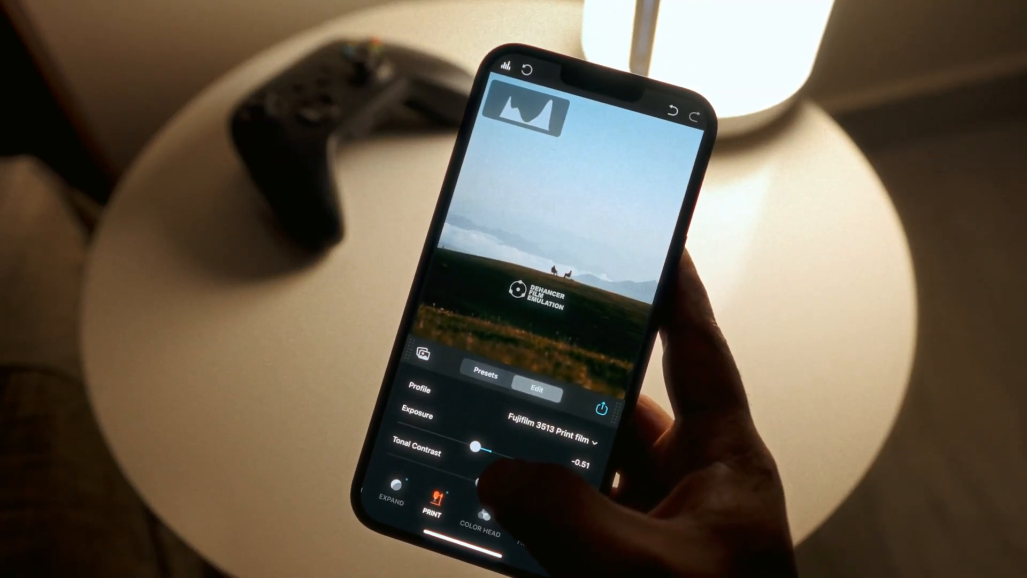
drag(482, 444, 496, 450)
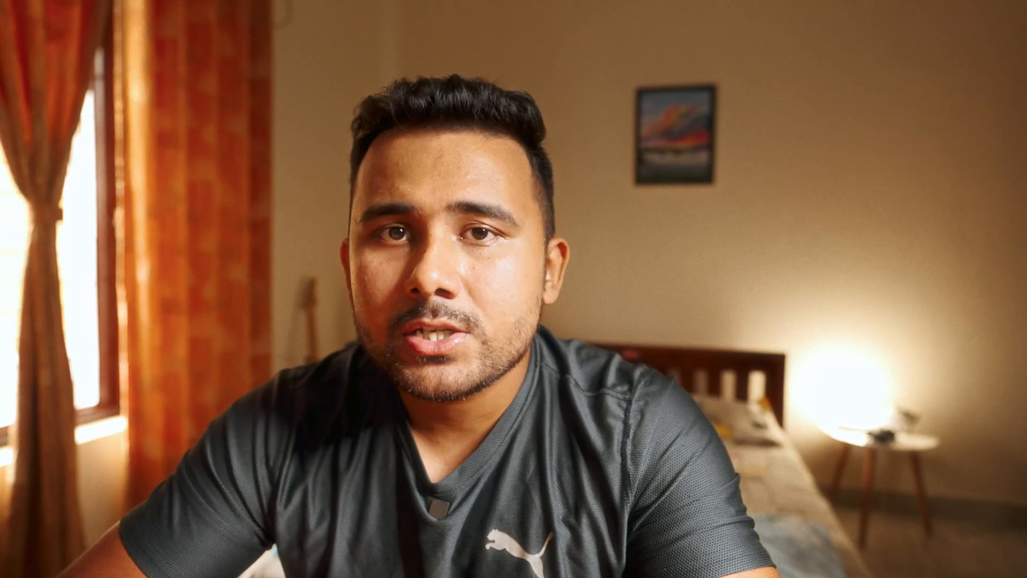